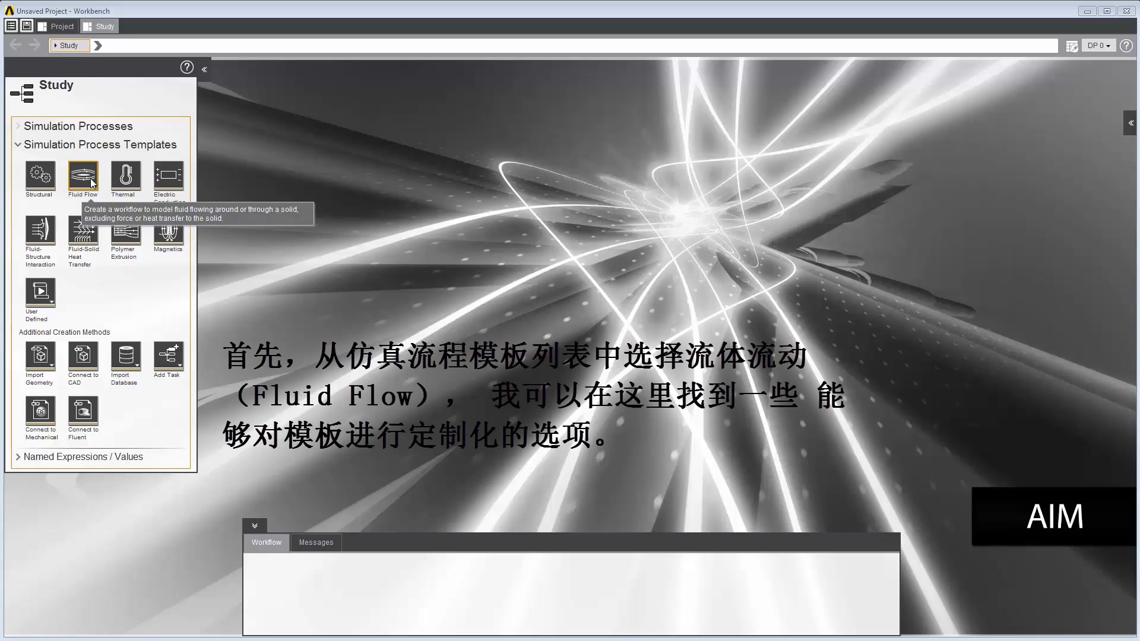
- Pick the Fluid Flow template under Simulation Process Templates
click(83, 175)
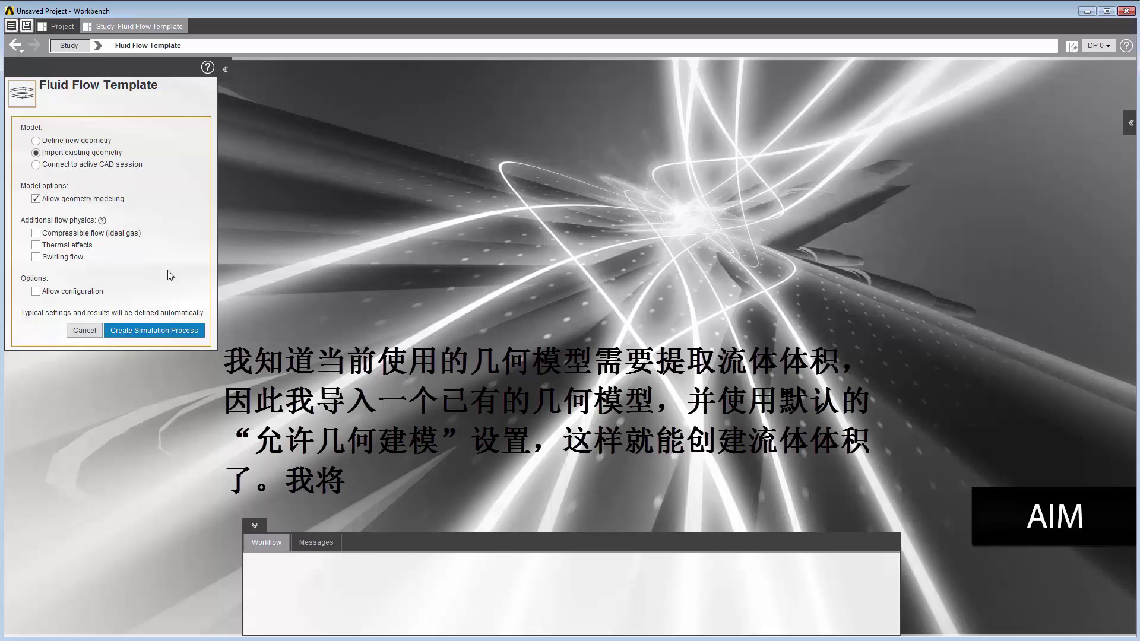
- Create the Fluid Flow process from existing geometry and choose manifold.step as the file
click(156, 335)
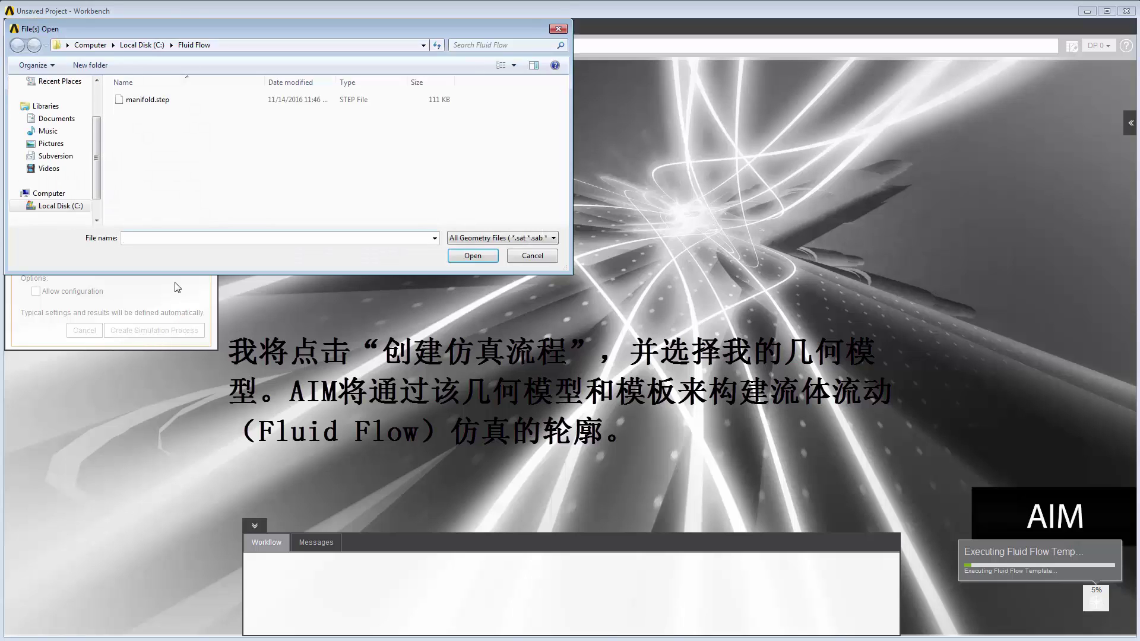
click(153, 102)
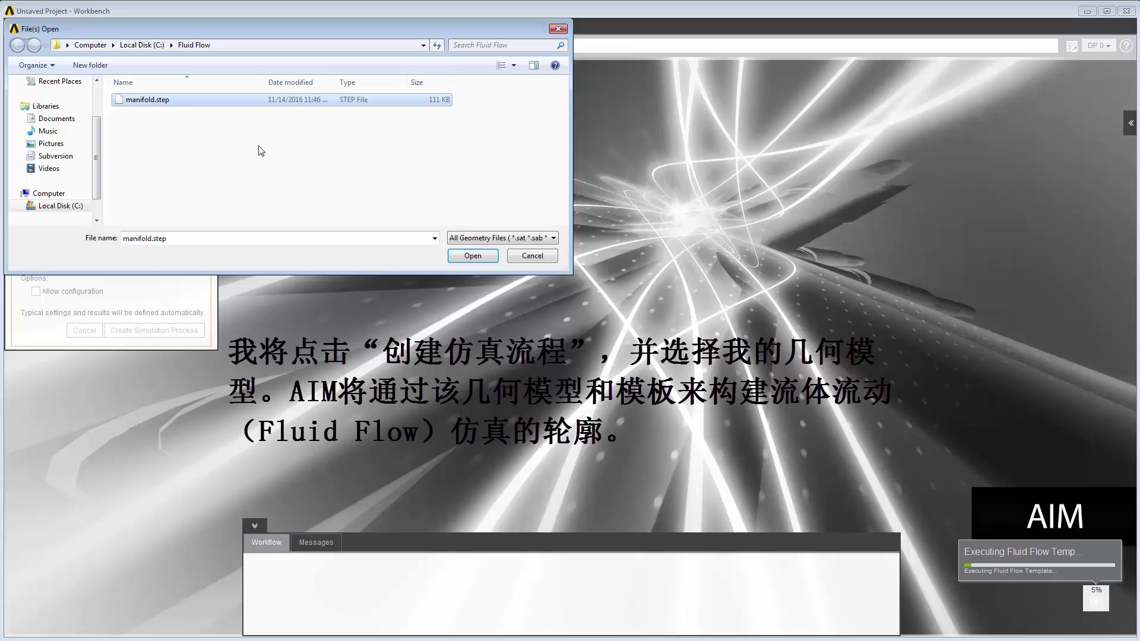
- Import manifold.step and open the Geometry task's details
click(476, 258)
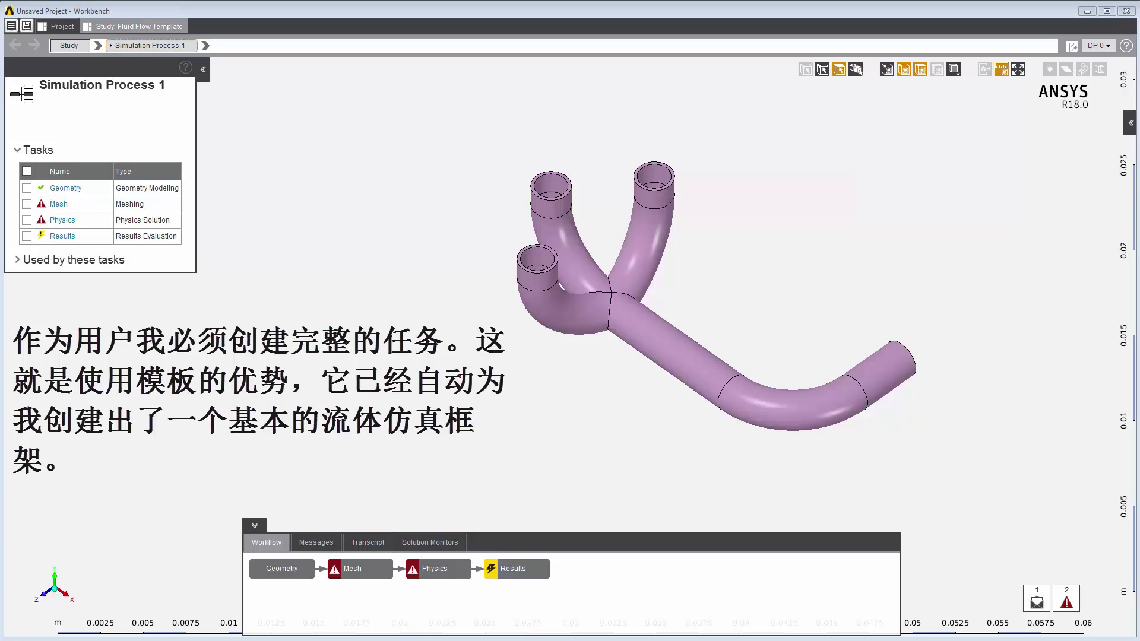
click(71, 188)
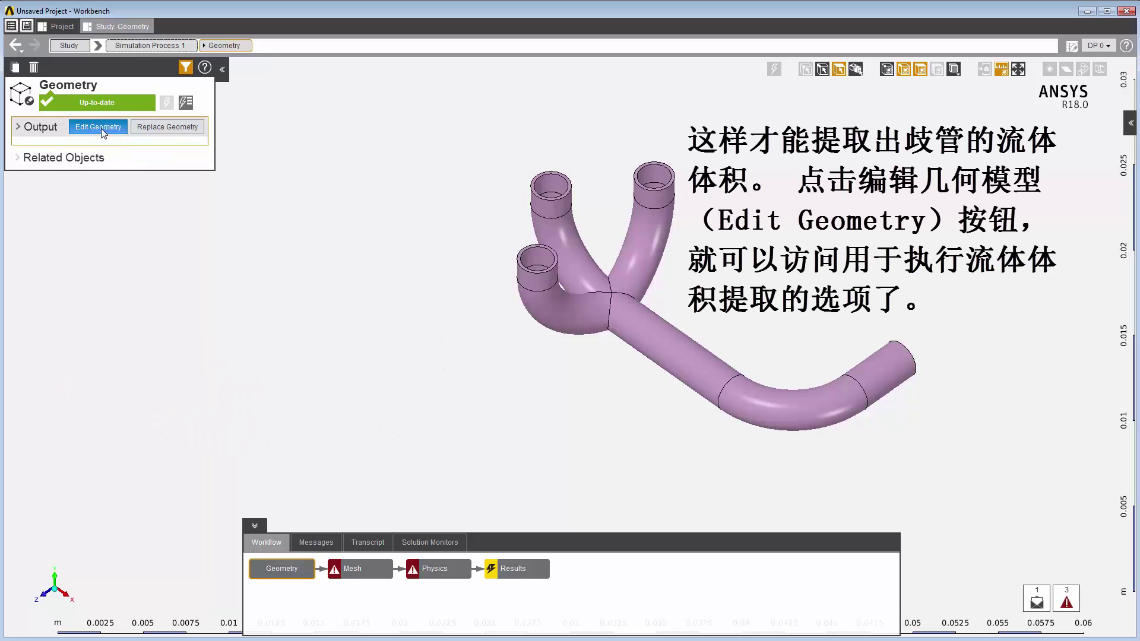
- Open the manifold geometry in the model editor and rotate it about the outlet pipe axis
click(103, 132)
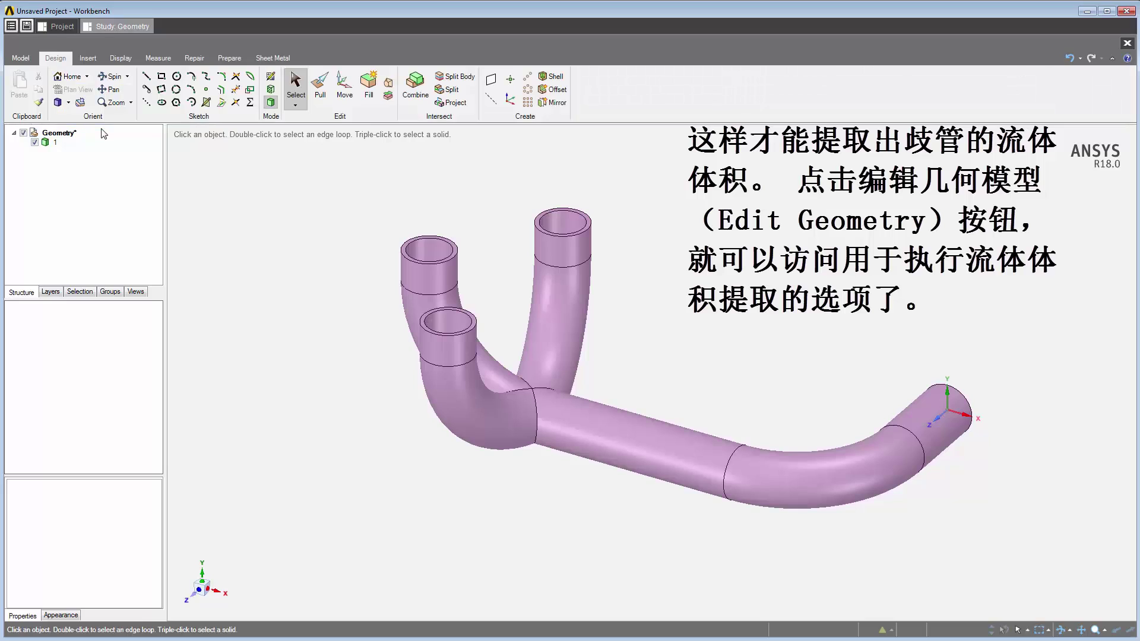
click(116, 81)
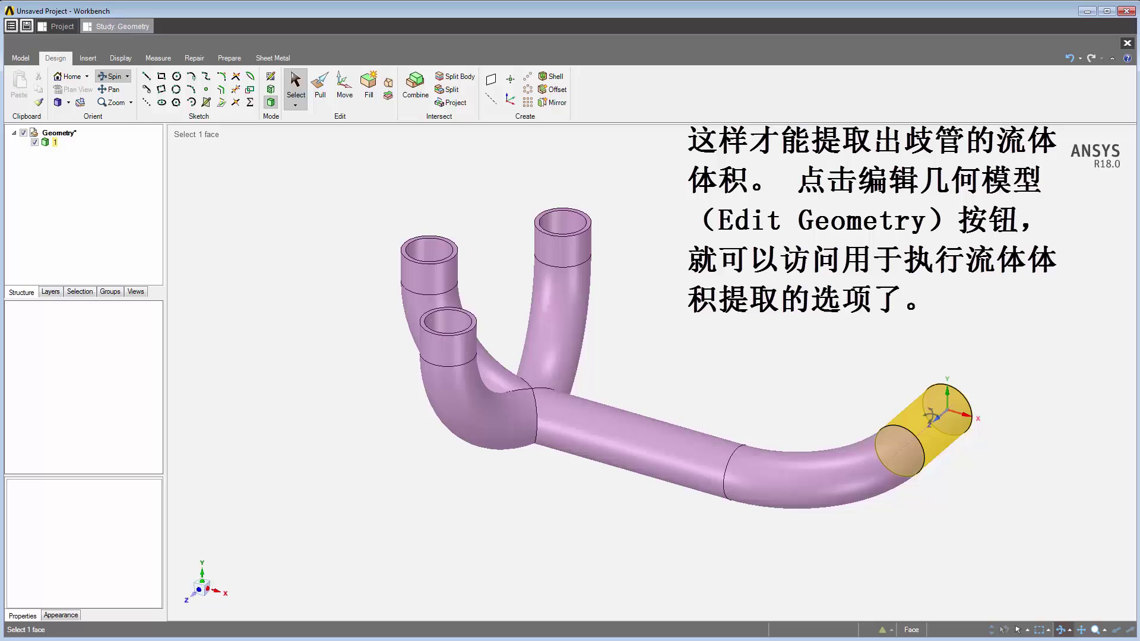
drag(931, 415, 991, 419)
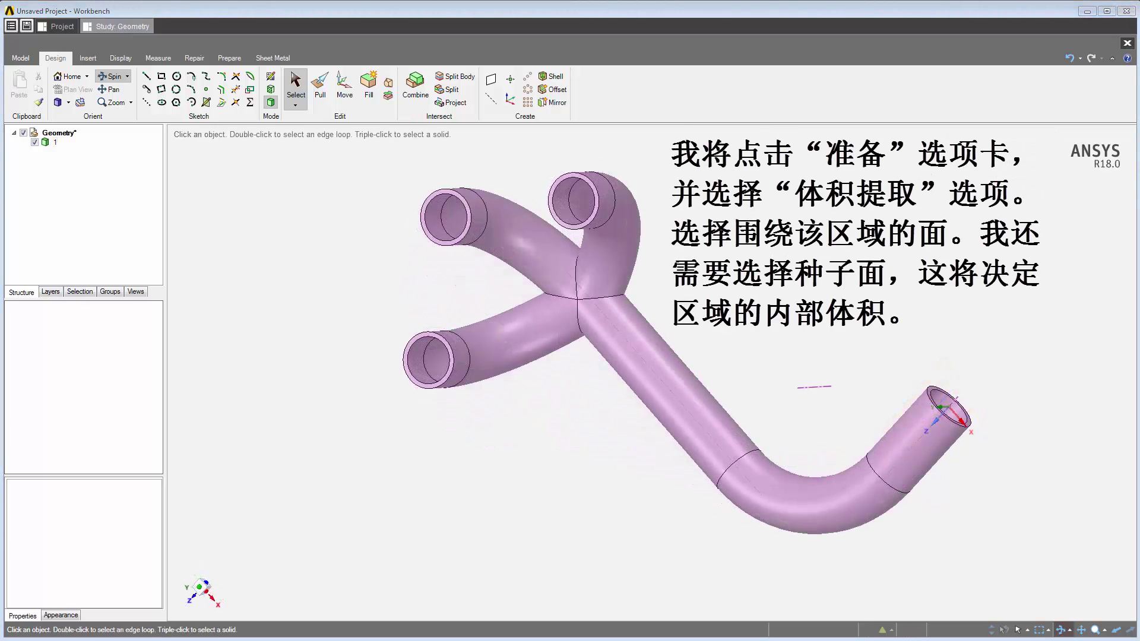
- Volume Extract the fluid region bounded by the four pipe end faces, seeded on the outlet wall
click(231, 59)
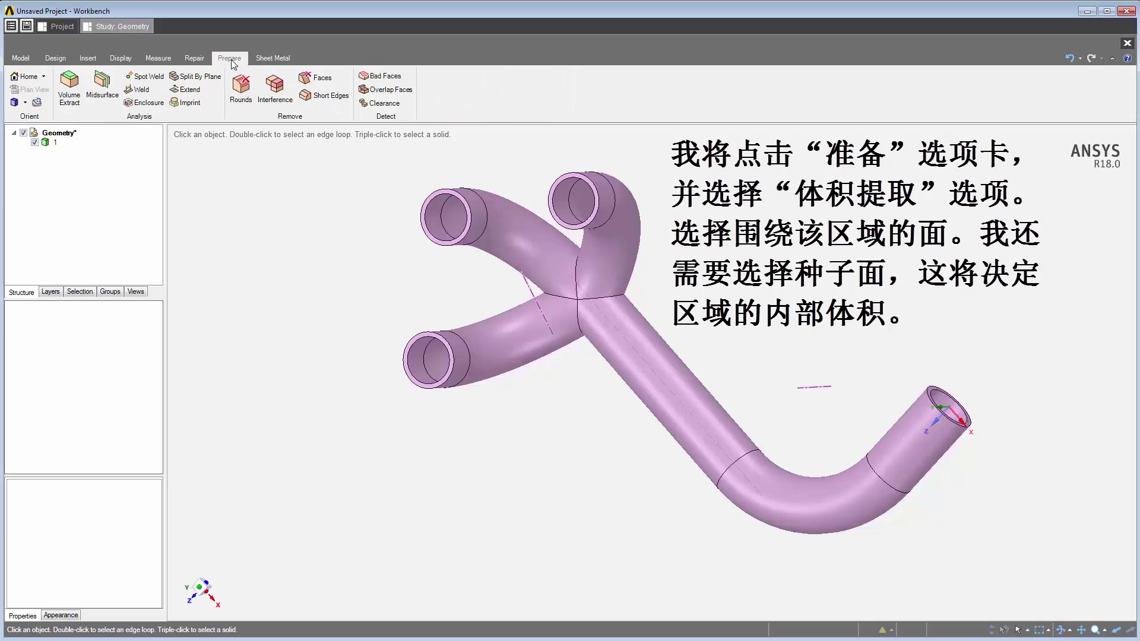
click(69, 89)
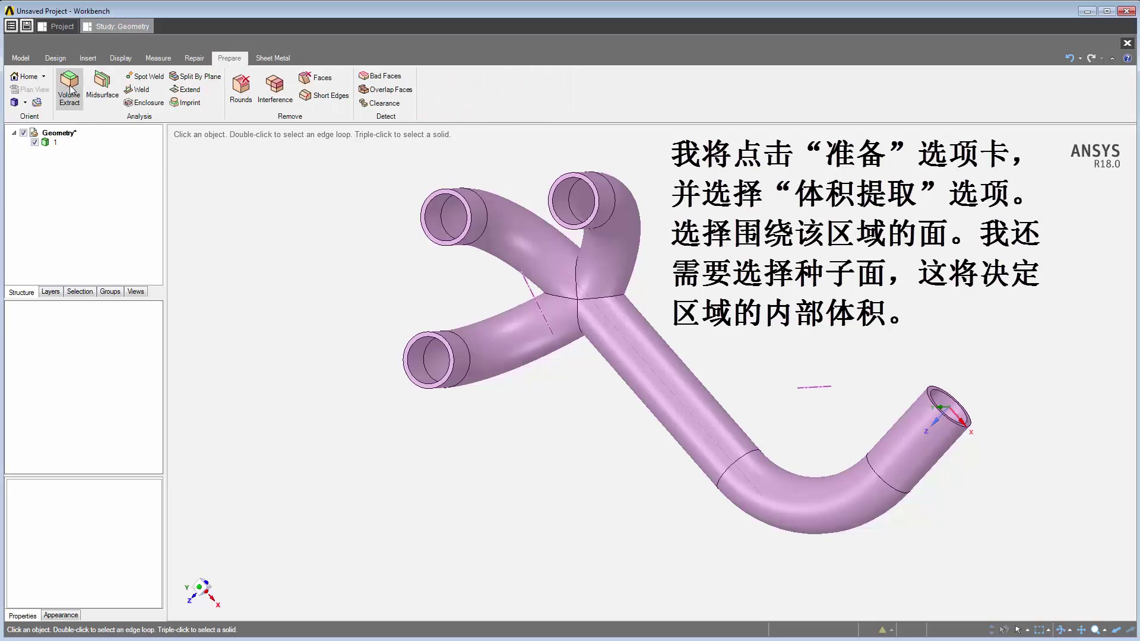
click(583, 184)
click(449, 196)
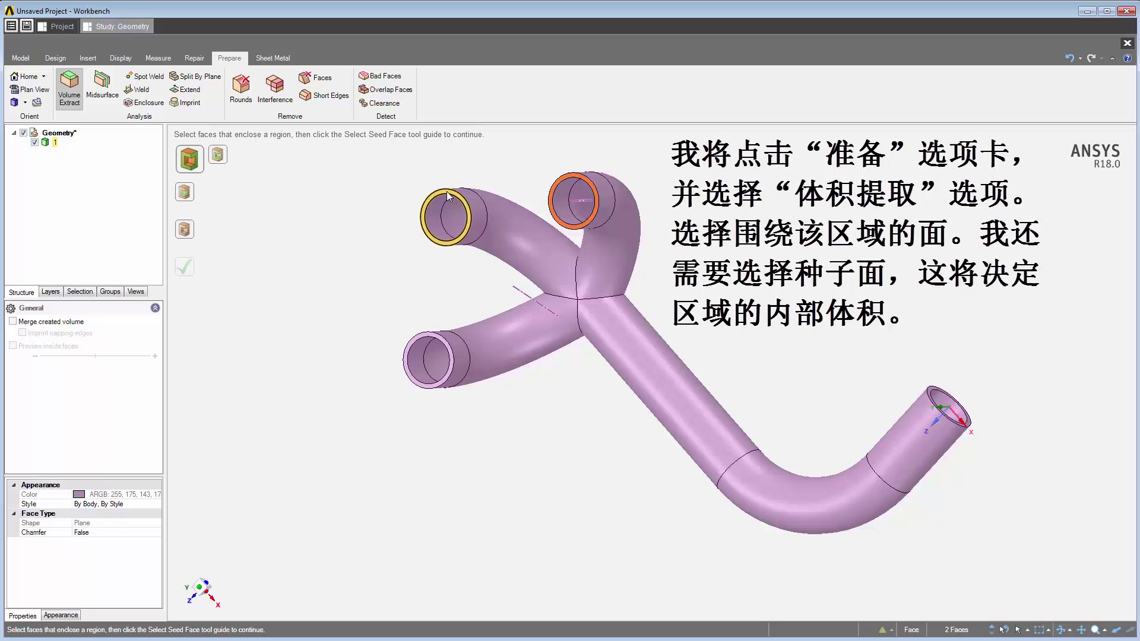
click(439, 340)
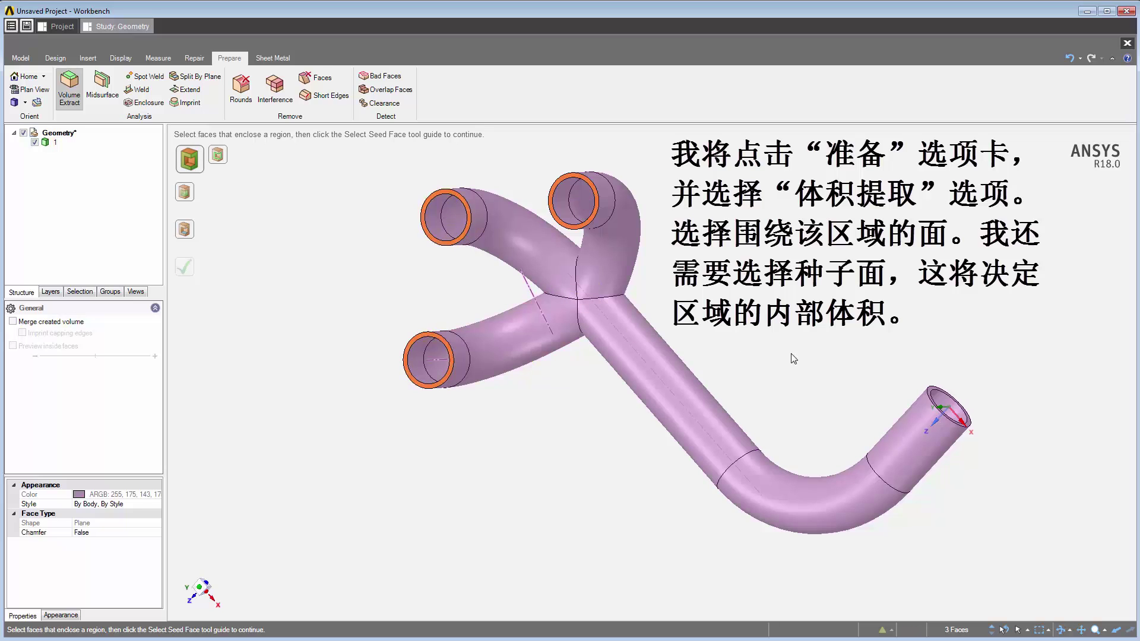
click(936, 392)
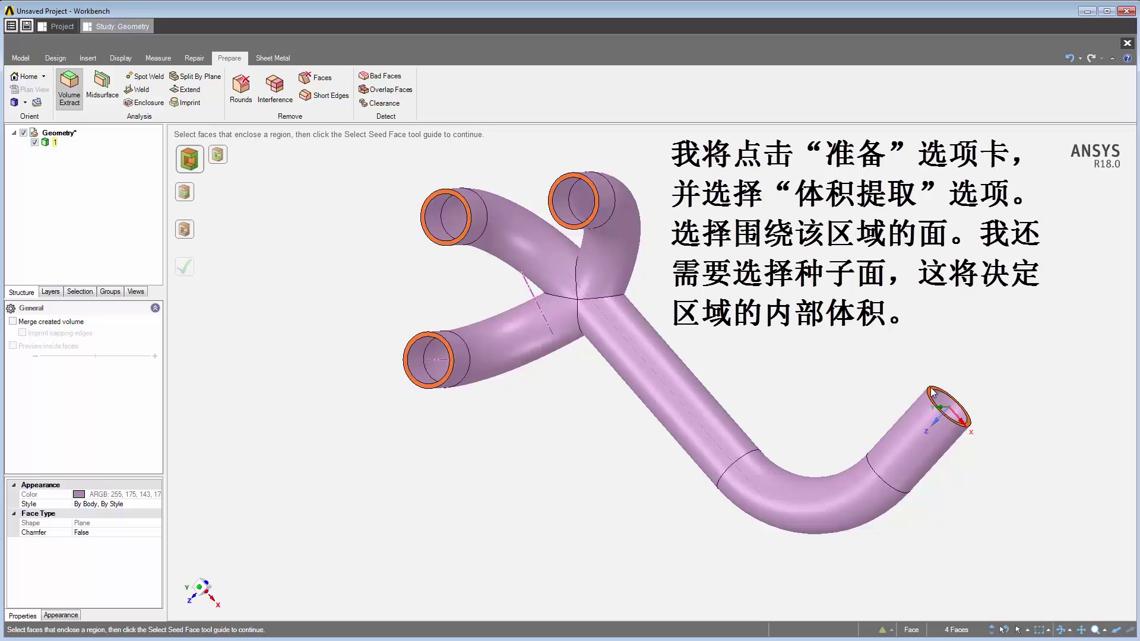
click(187, 232)
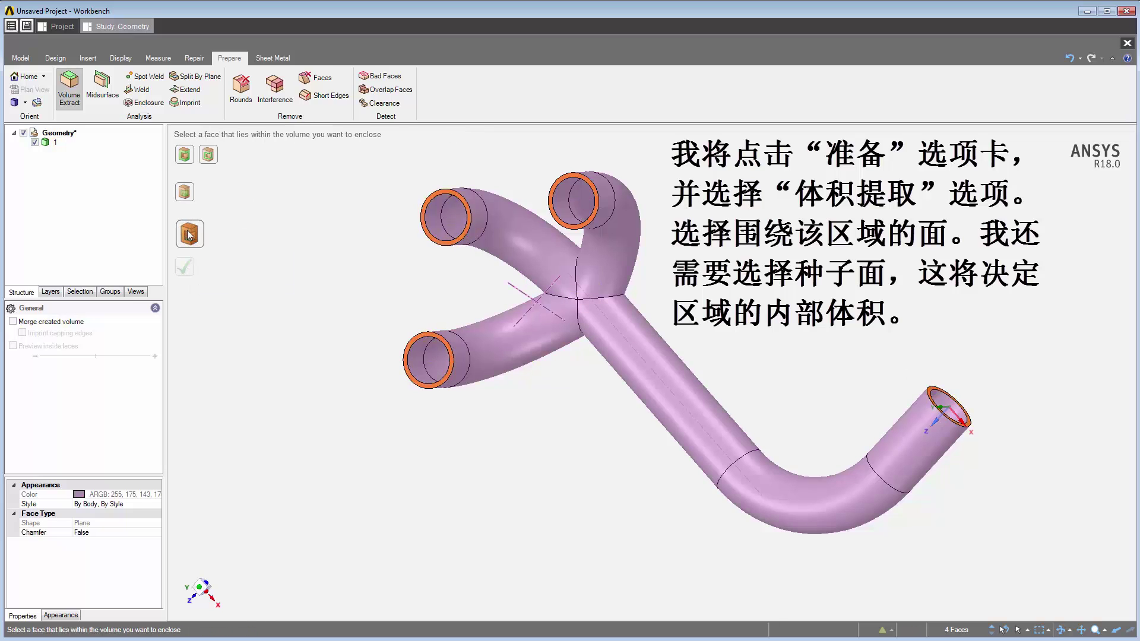
click(946, 405)
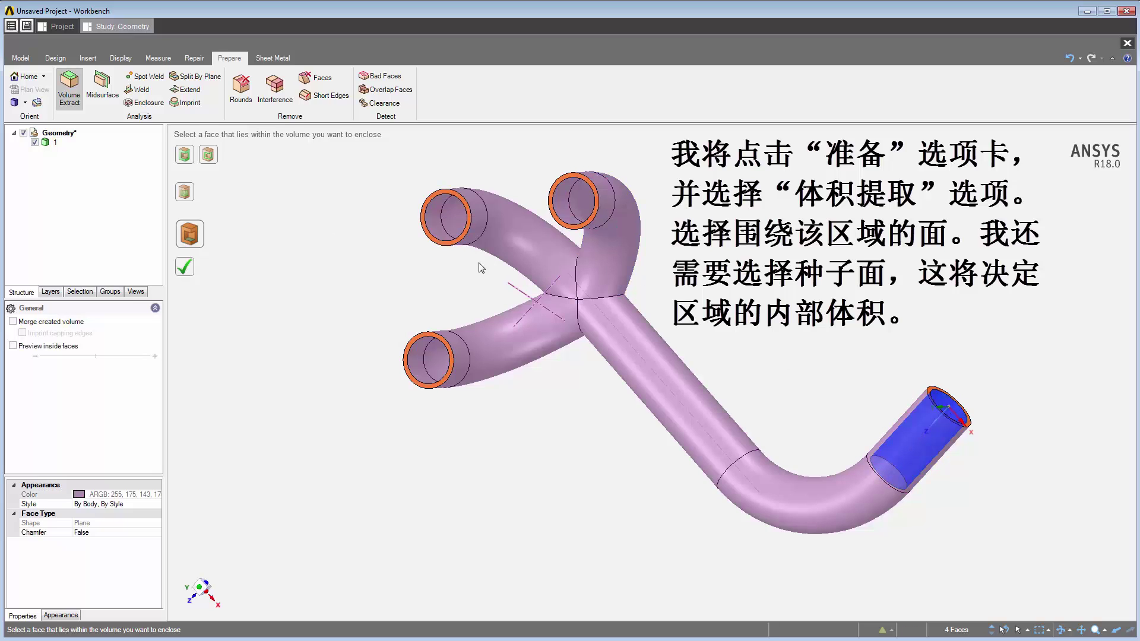
click(185, 268)
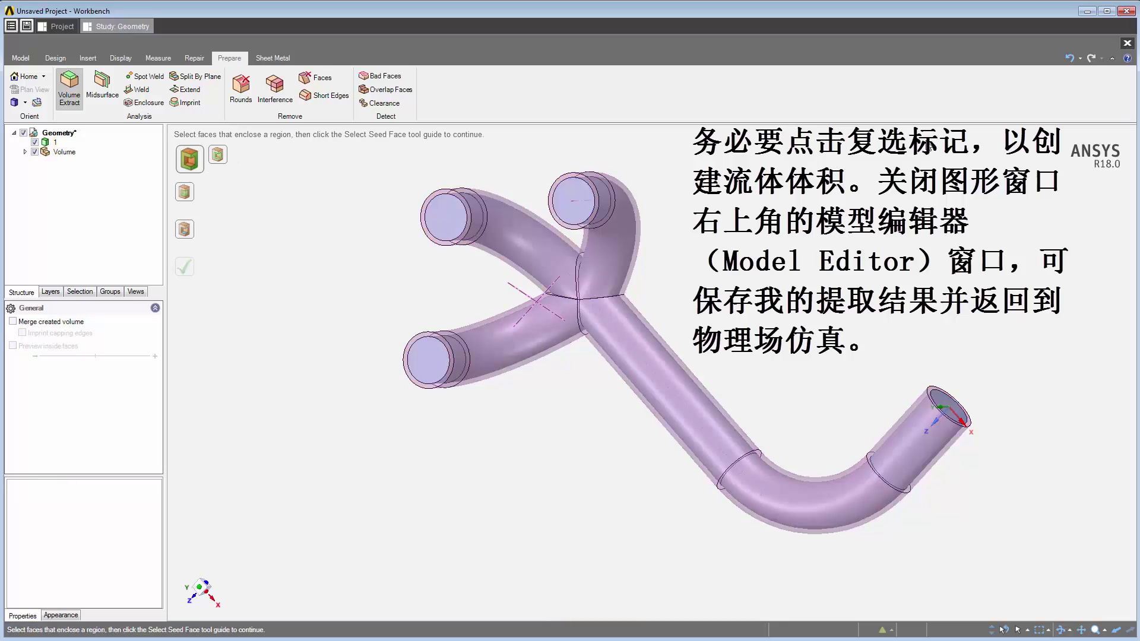
- Leave the Model Editor, then hide the solid pipe body and the model edges
click(1128, 44)
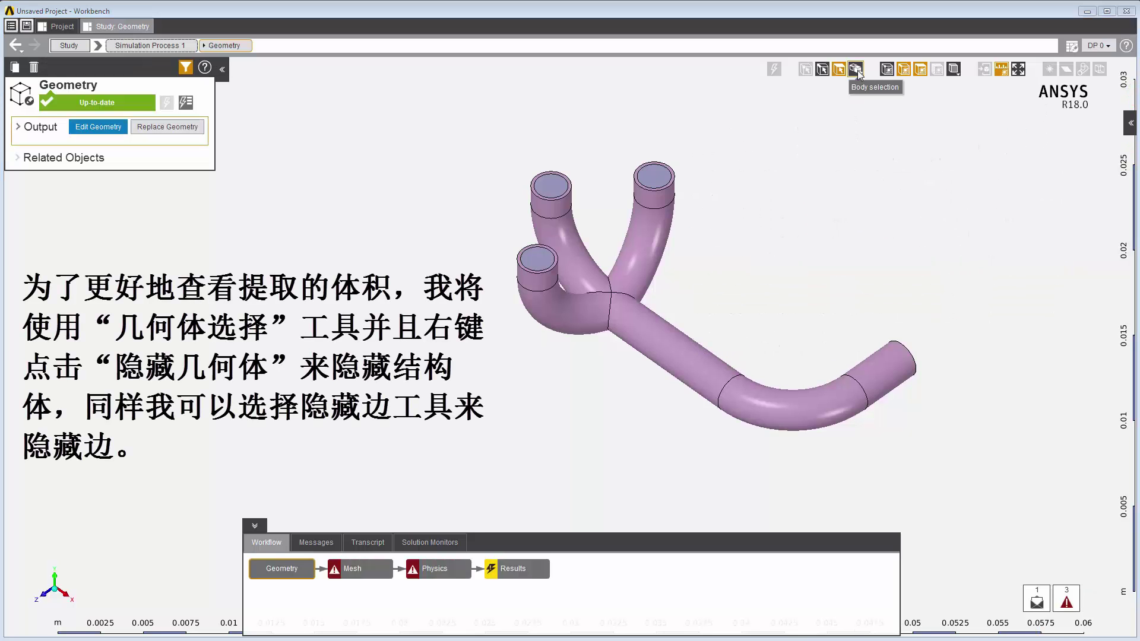
click(857, 70)
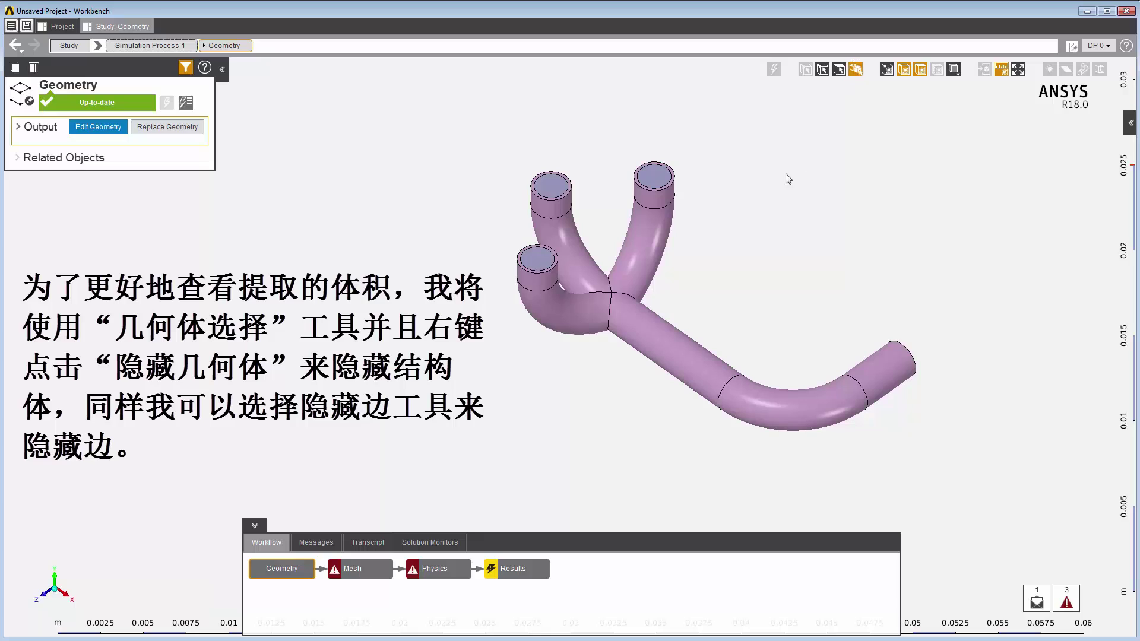
click(677, 344)
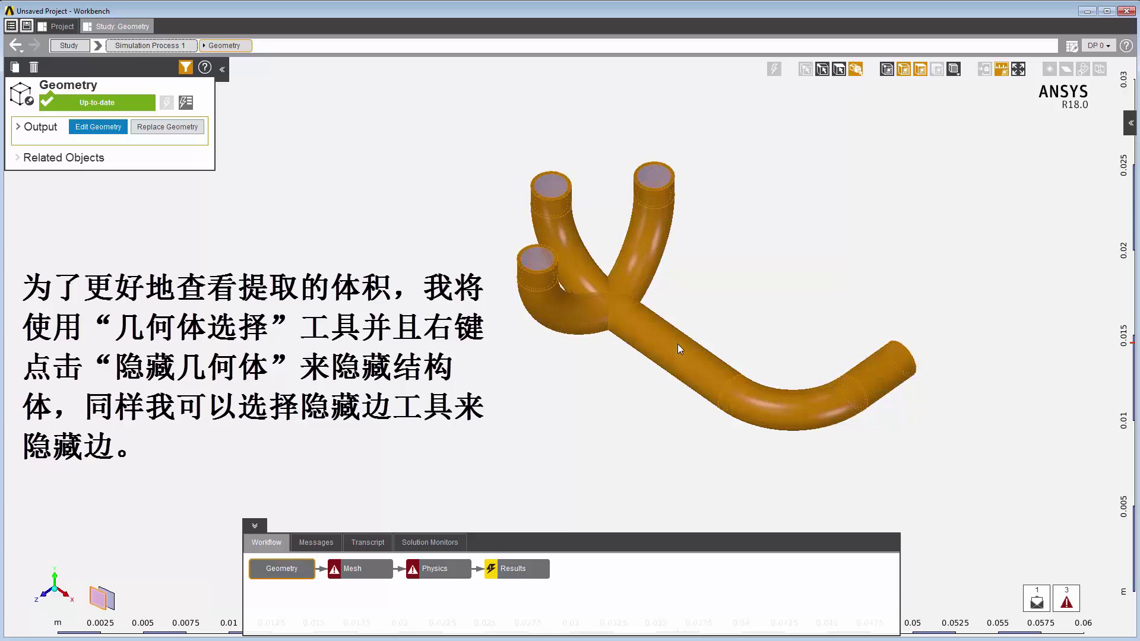
right_click(679, 348)
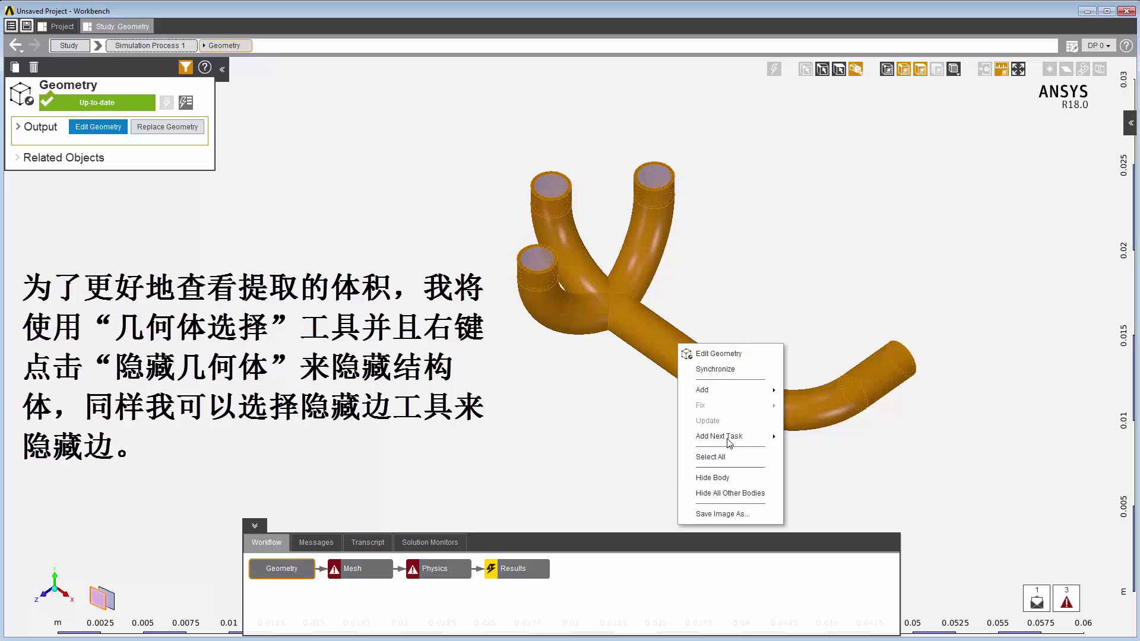
click(712, 478)
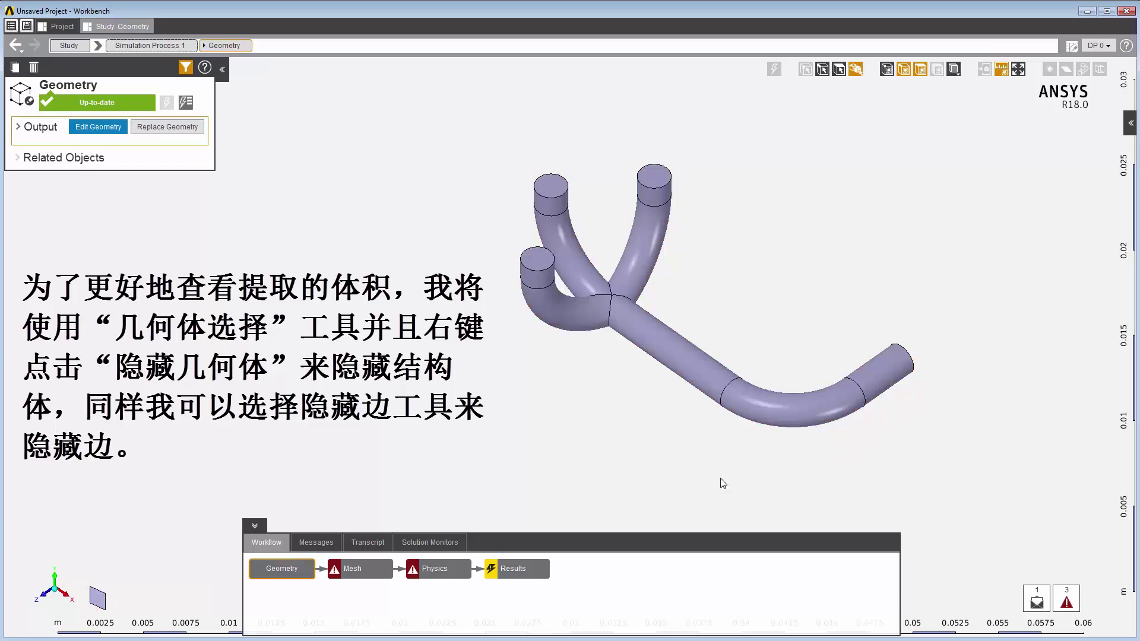
click(903, 69)
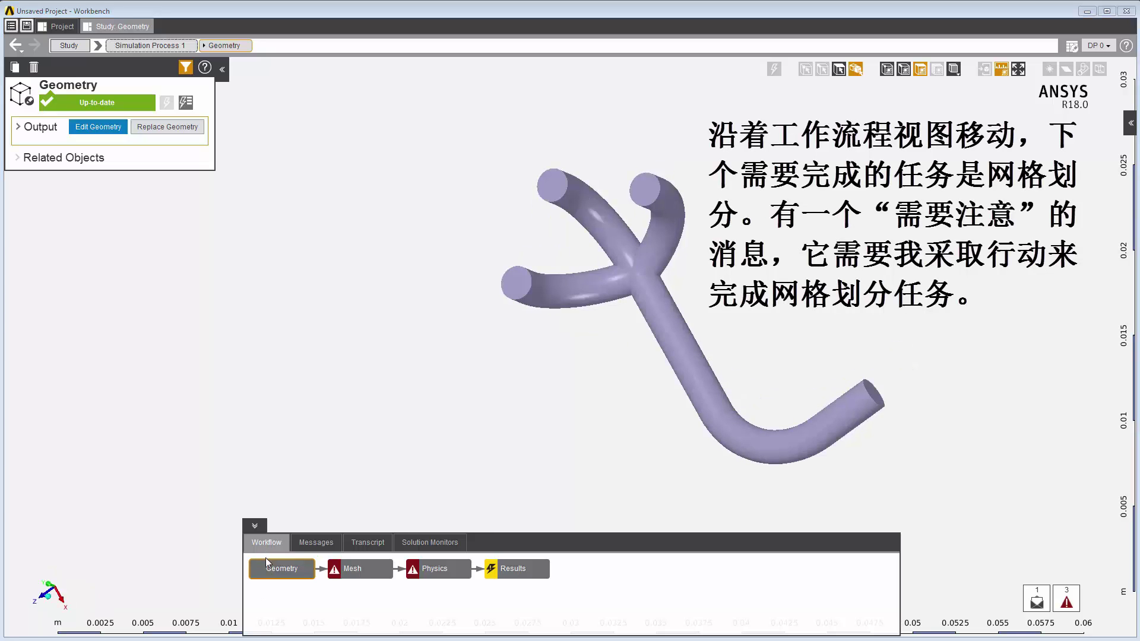
- Open the Mesh task and expand its two controls, Inflation and Element Shape
click(370, 571)
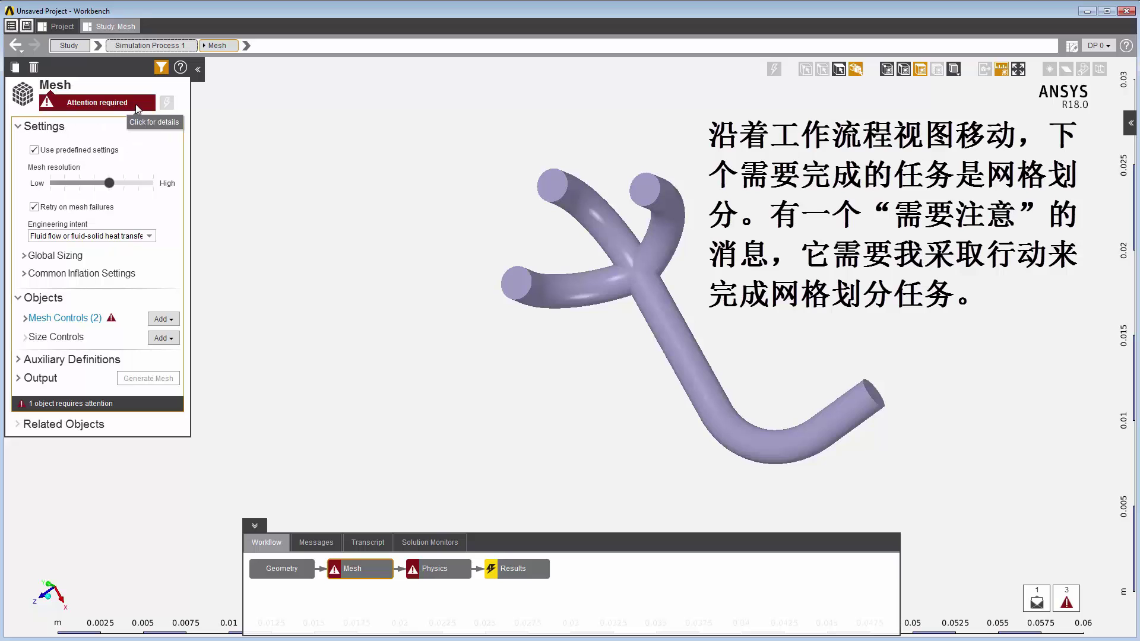
click(27, 321)
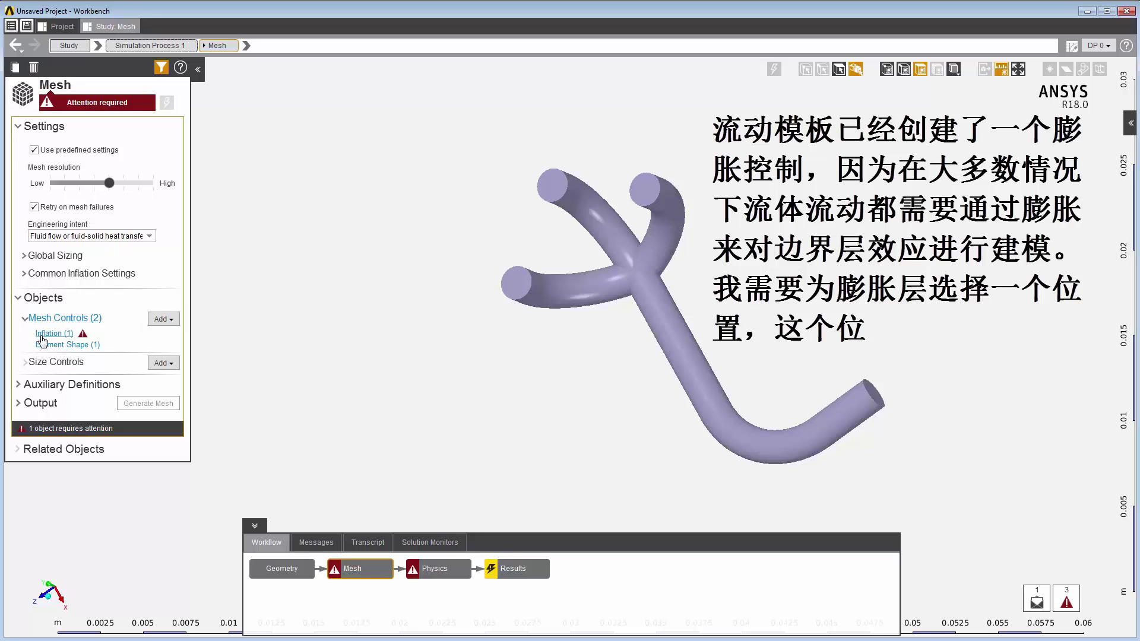
- Assign the manifold's wall faces as the Inflation 1 location
right_click(356, 228)
mouse_move(409, 248)
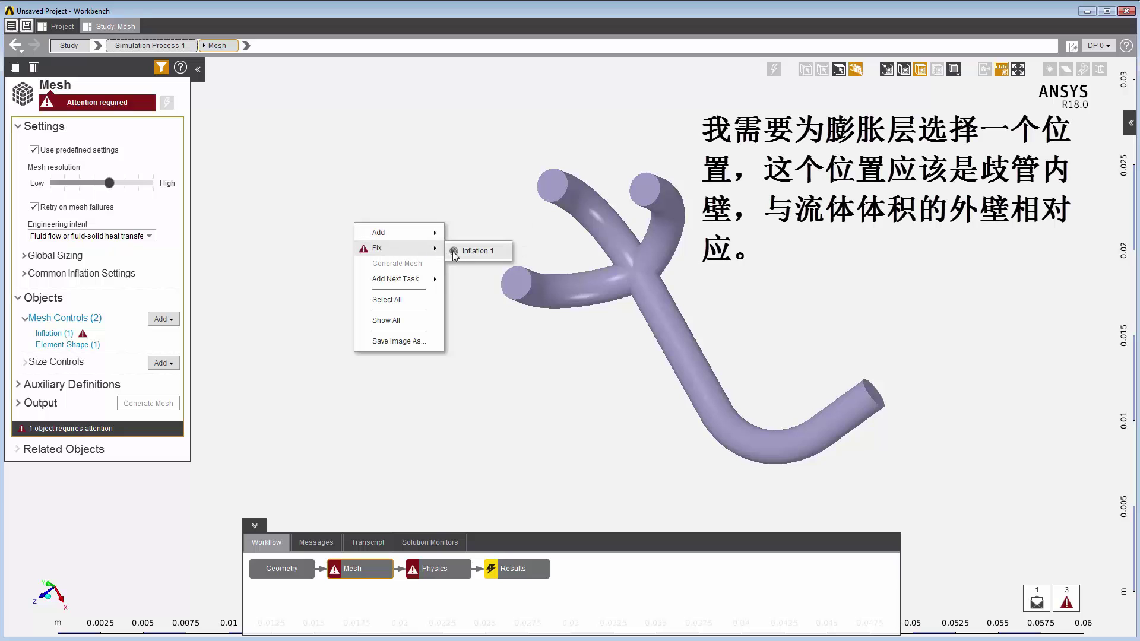
click(469, 252)
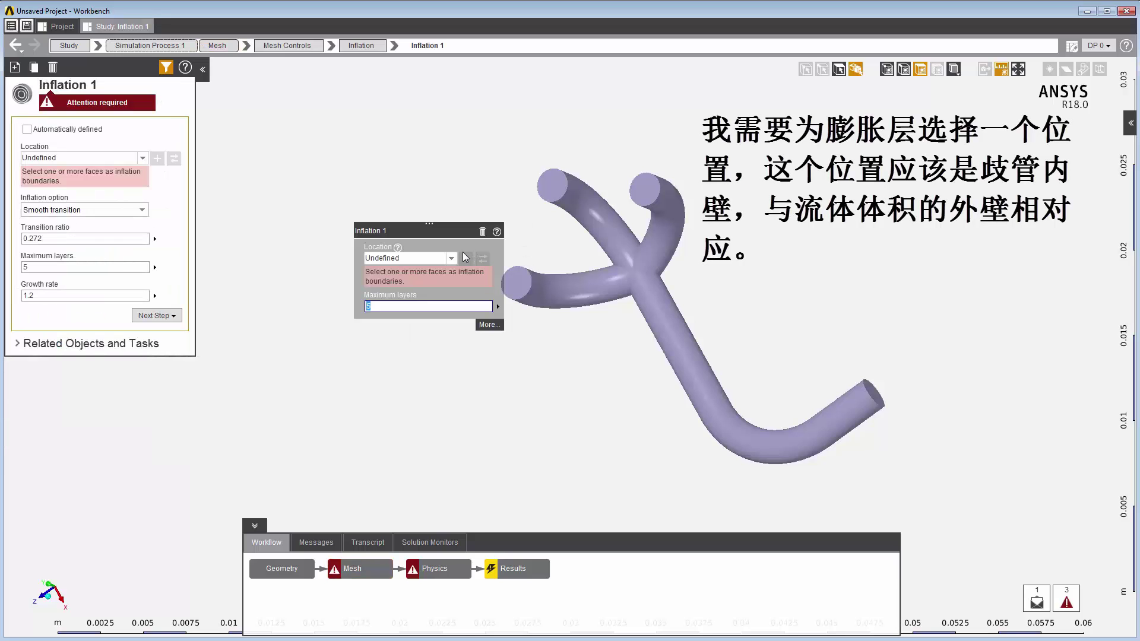
drag(500, 214, 912, 470)
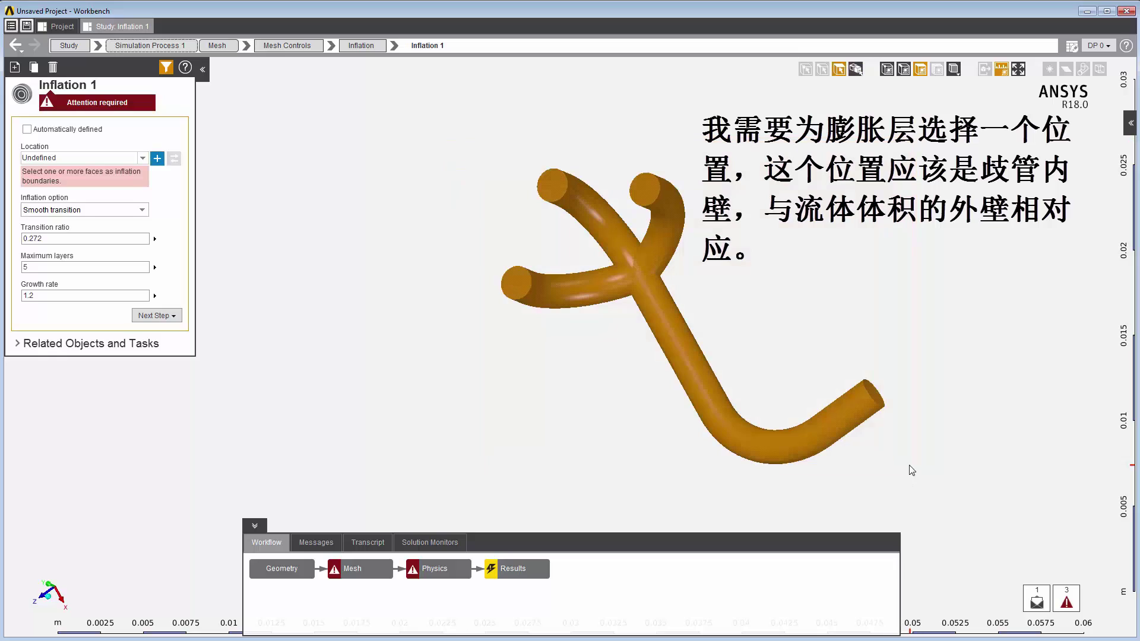
click(647, 188)
ctrl+click(561, 188)
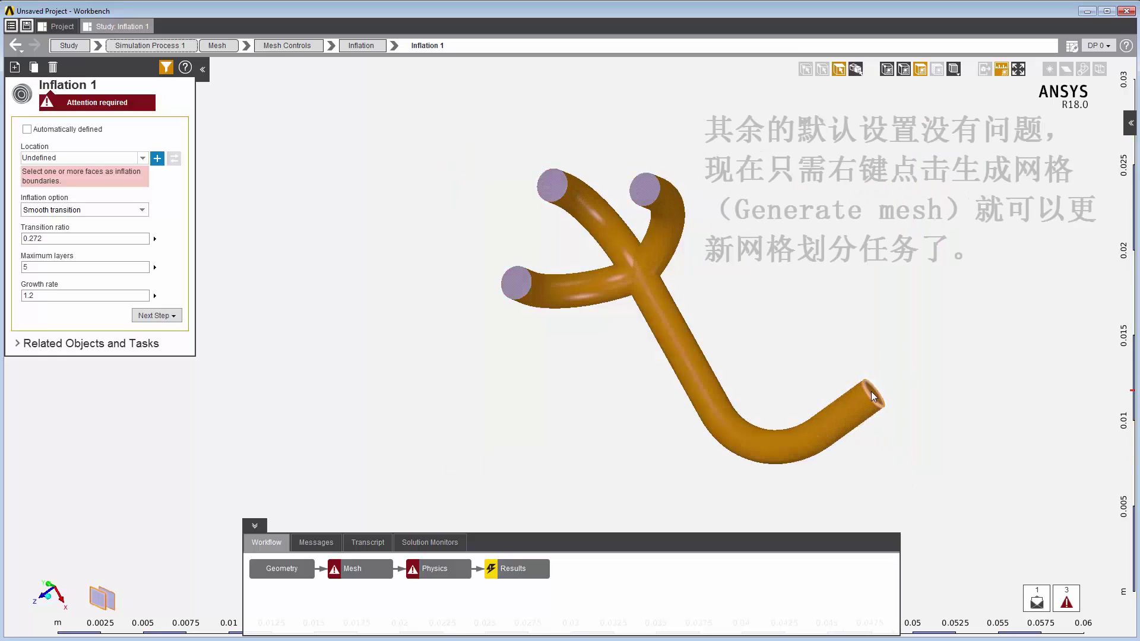
click(157, 158)
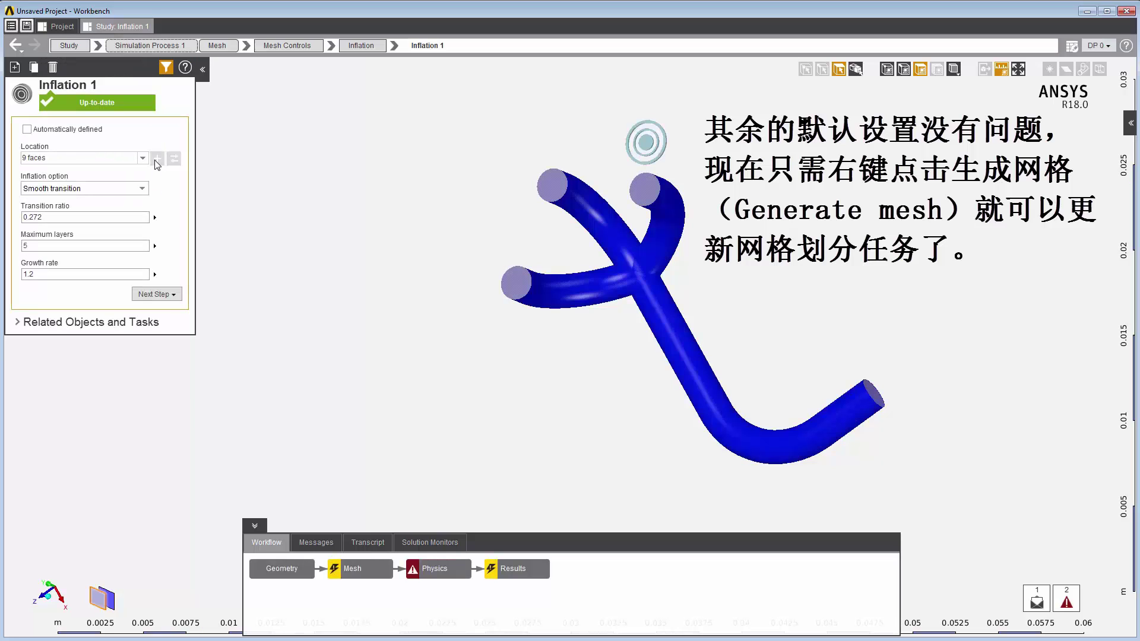
- Generate the mesh with the inflation layers and zoom in to inspect it
right_click(508, 397)
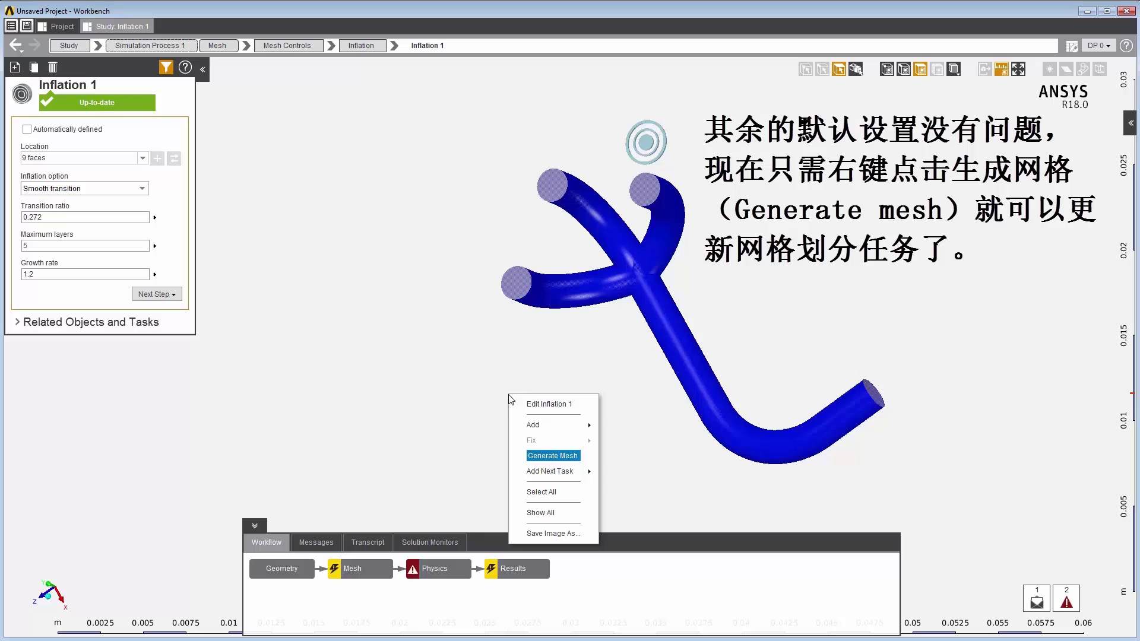
click(572, 456)
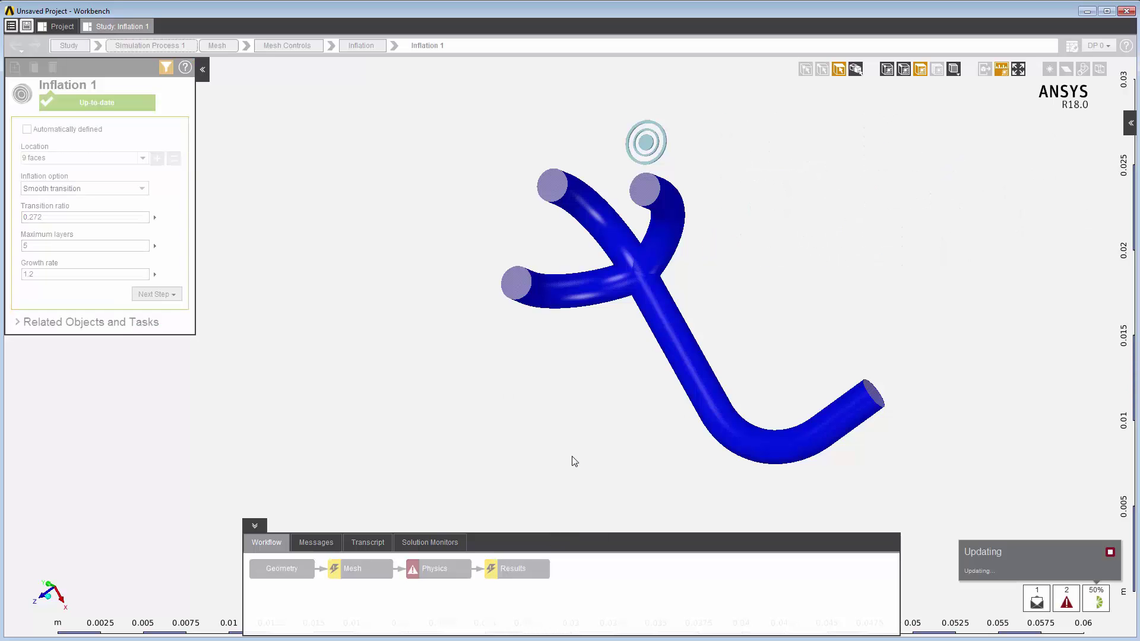
scroll(860, 426, up, 2)
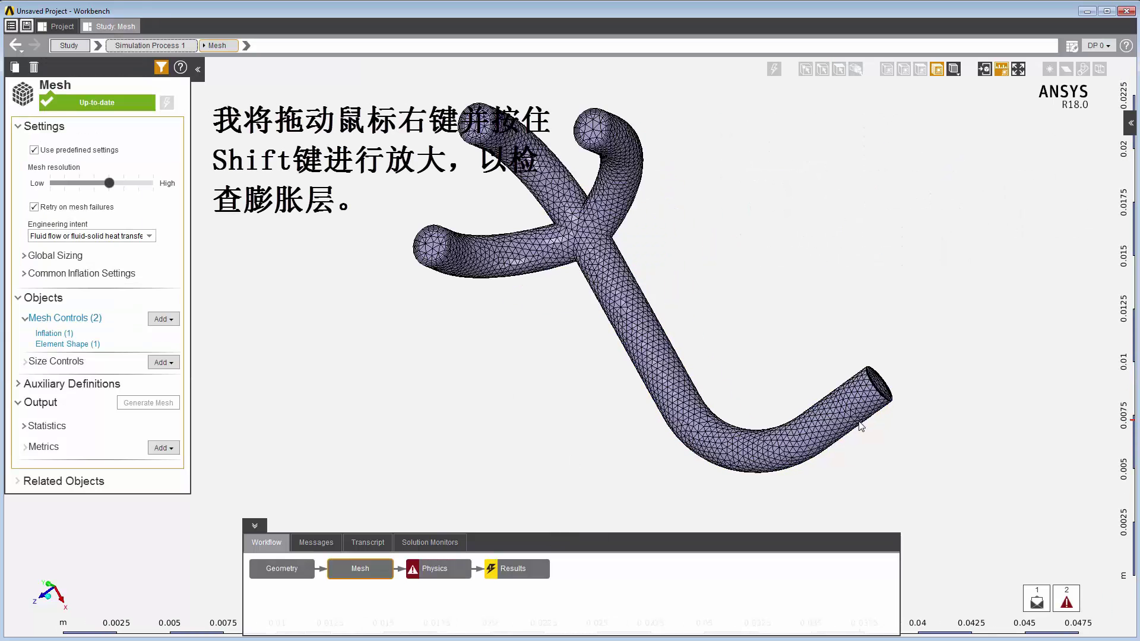
scroll(860, 424, up, 4)
scroll(853, 420, up, 2)
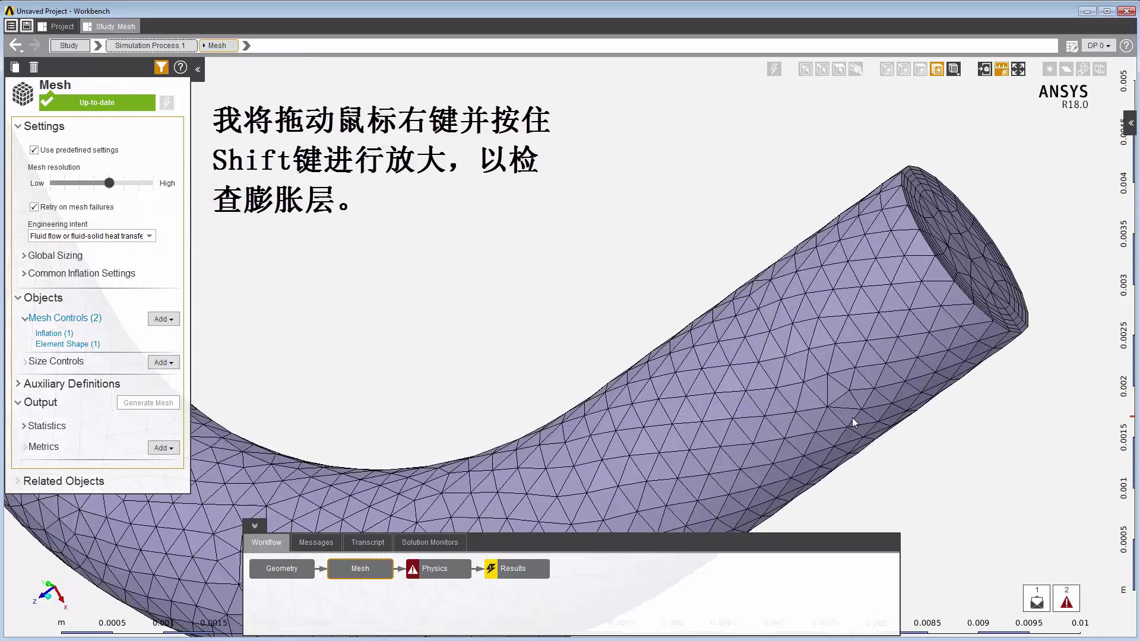
scroll(852, 420, up, 1)
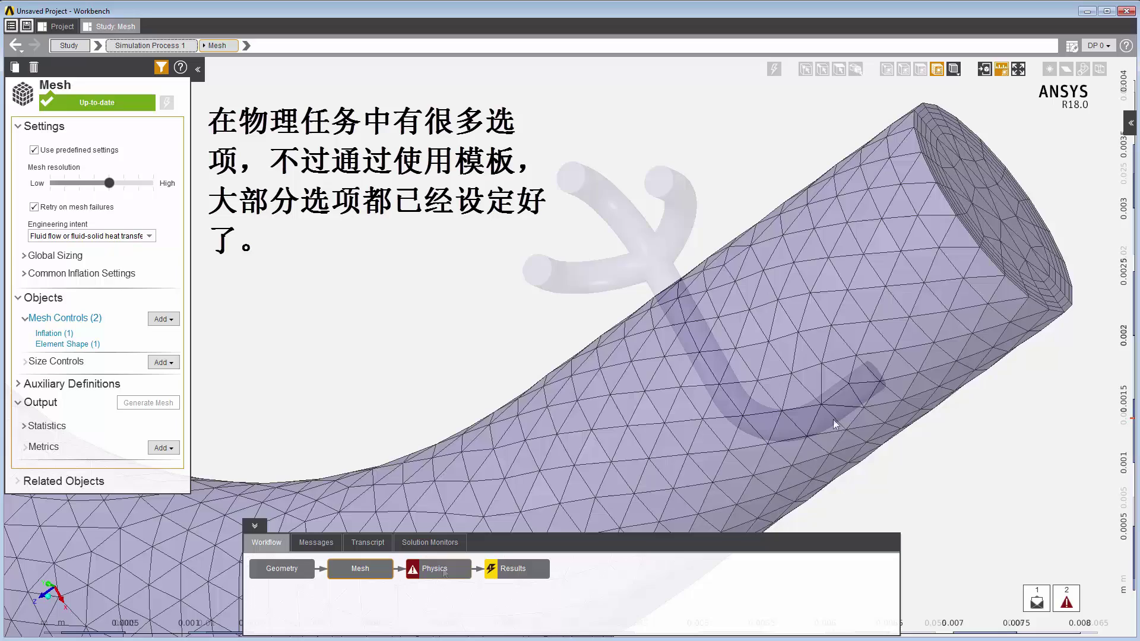
click(442, 569)
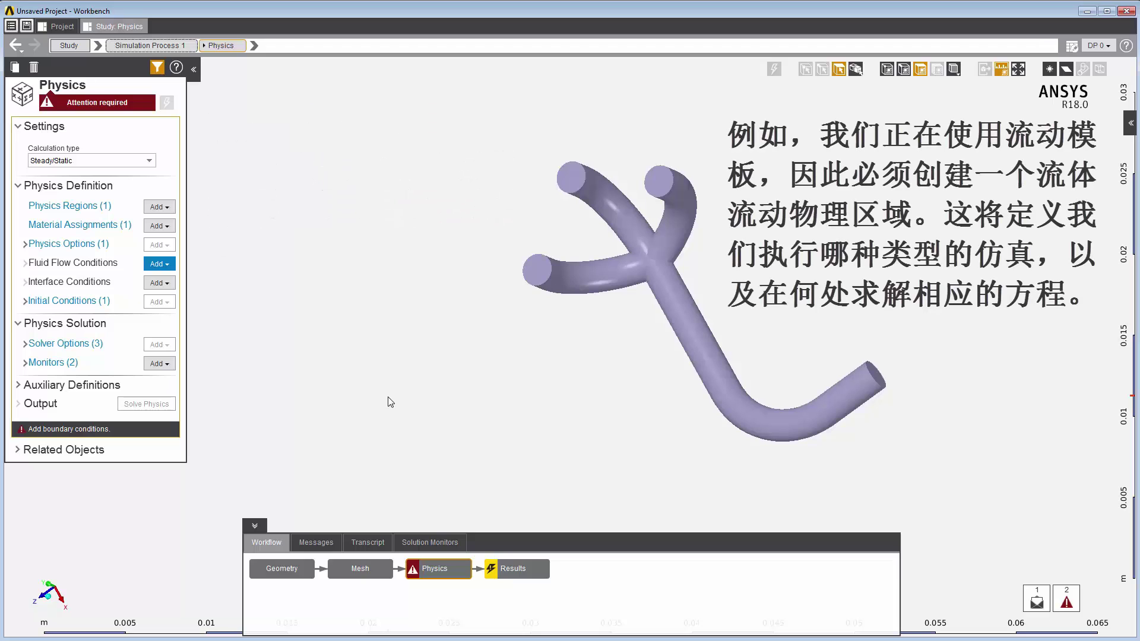
- Open Fluid Flow Physics Region 1 from the Physics Regions list
click(80, 212)
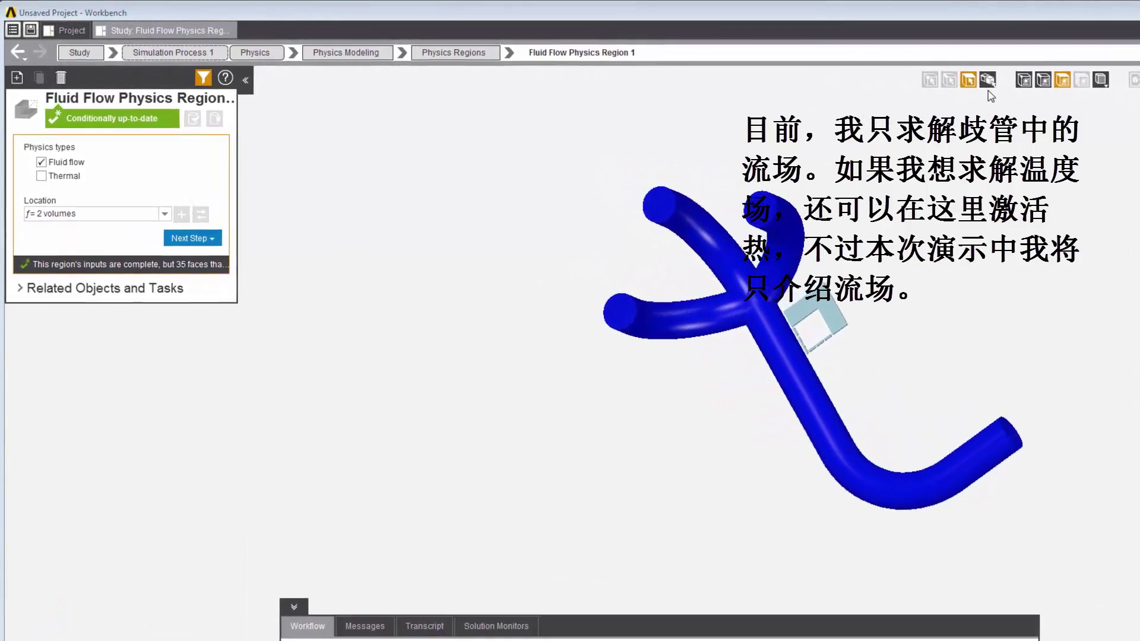
- Set Fluid Flow Physics Region 1's location to the single manifold volume
click(987, 80)
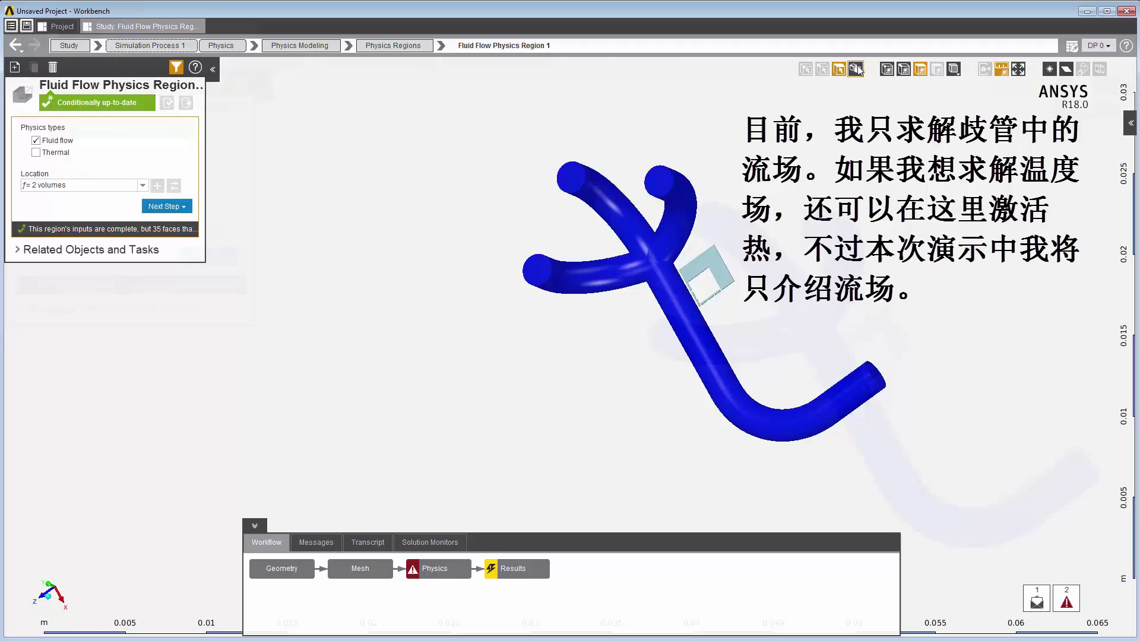
click(855, 70)
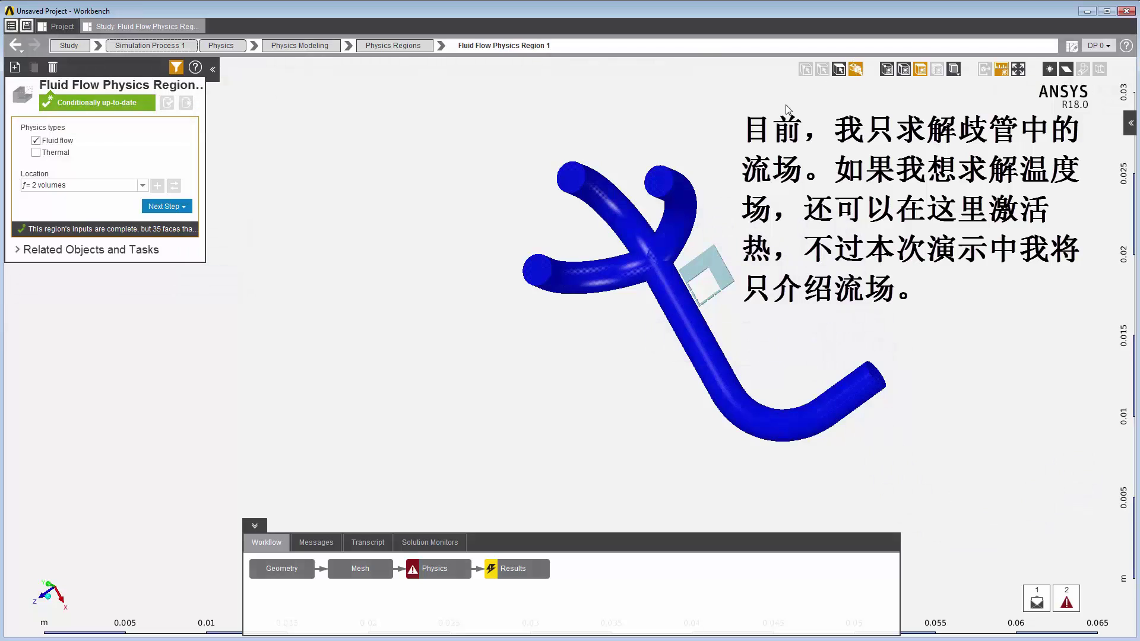
click(636, 241)
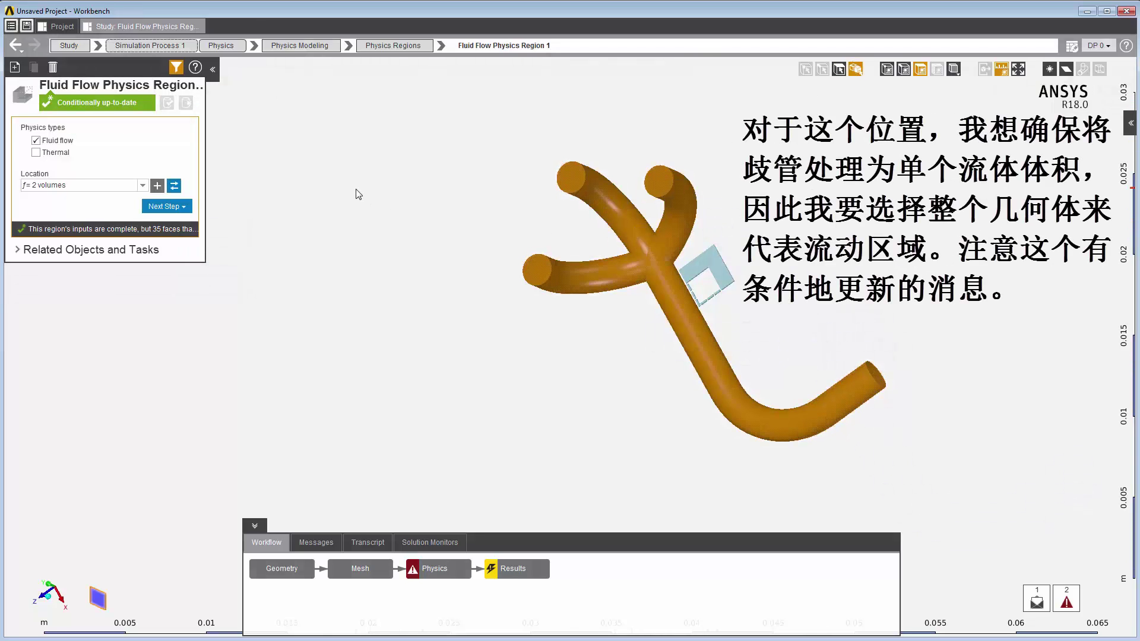
click(174, 185)
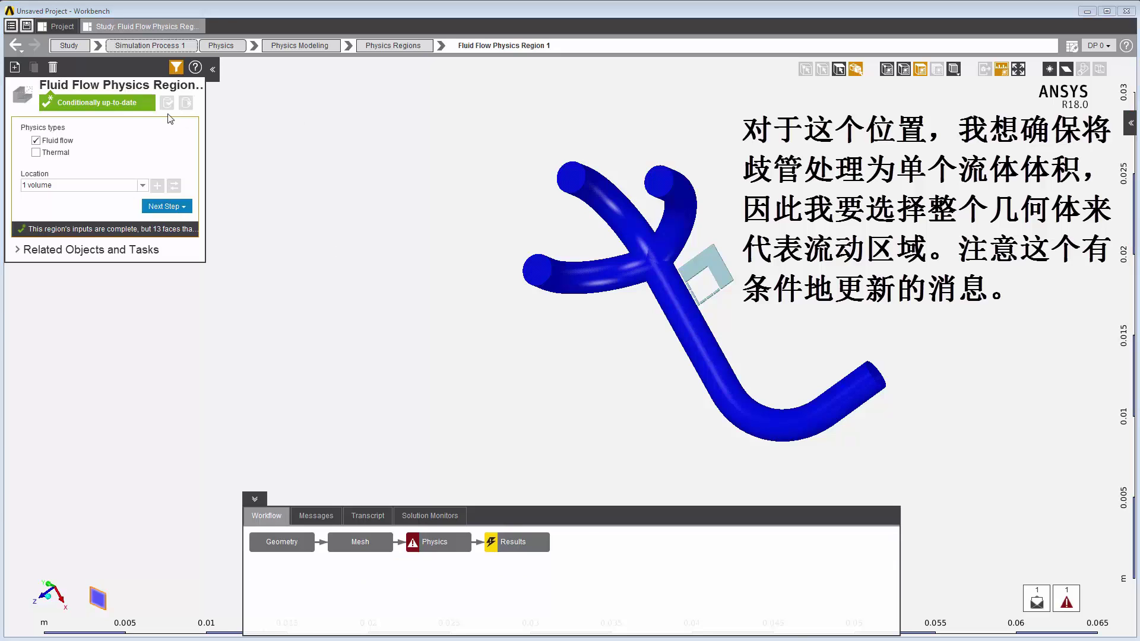
- Review the conditional status message and return to the Physics task overview
click(115, 102)
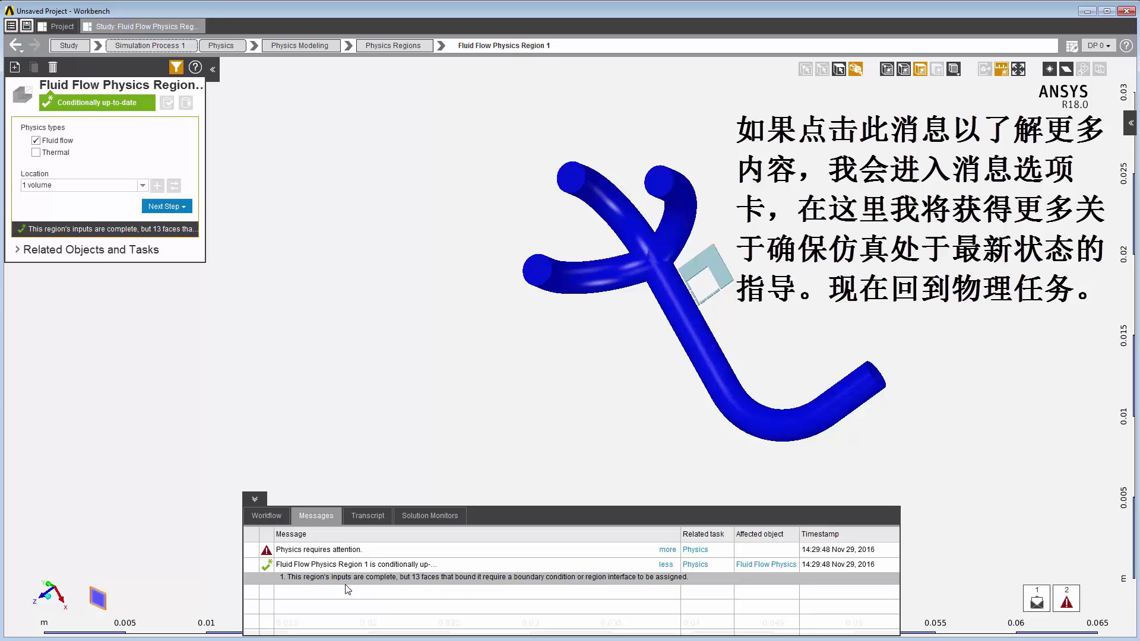
click(275, 520)
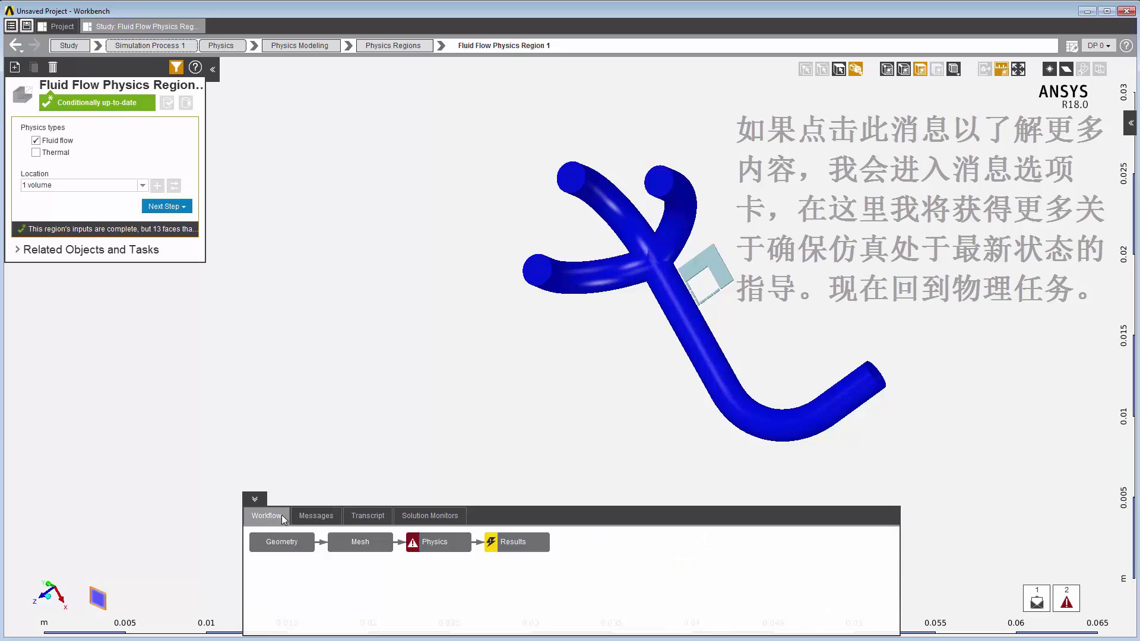
click(454, 543)
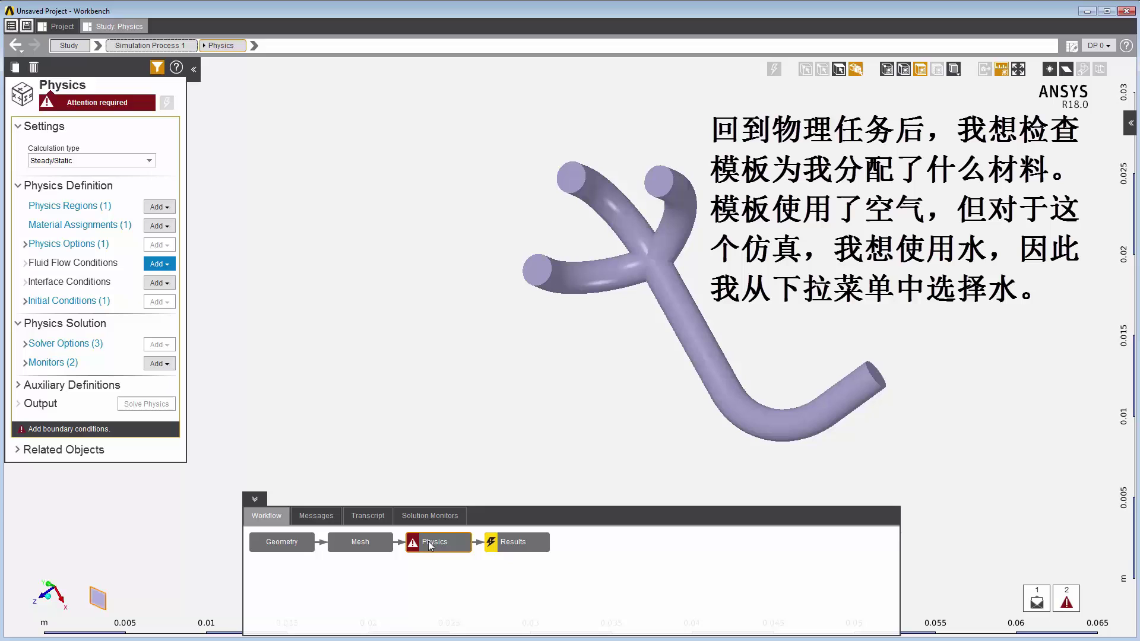
- Replace Air with Water (Material Samples) as the flow region's material
click(68, 228)
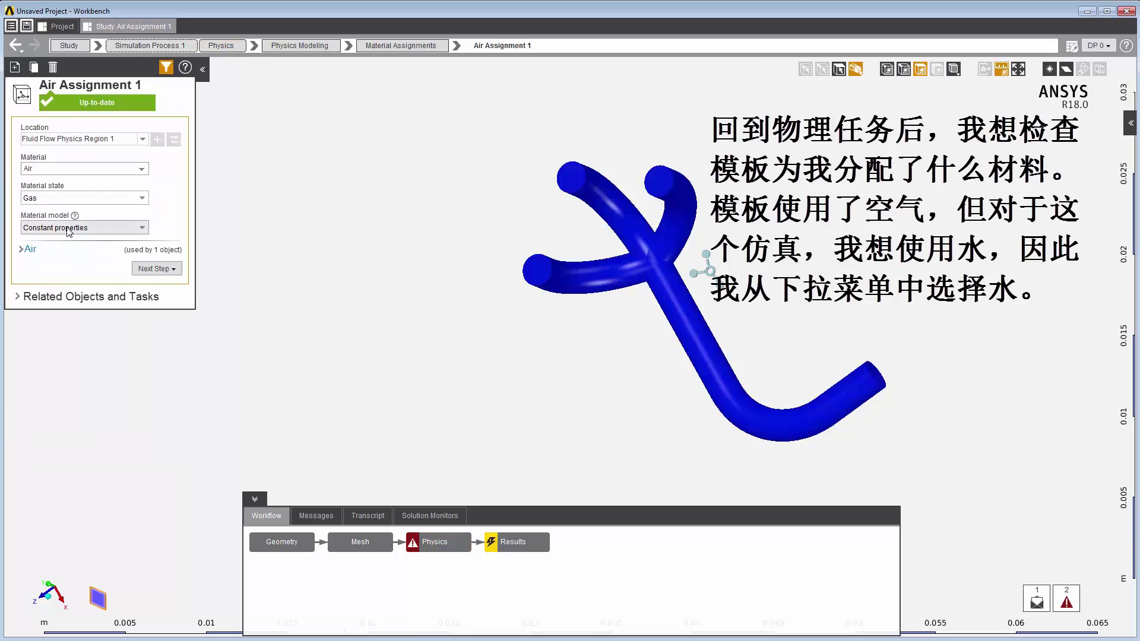
click(142, 171)
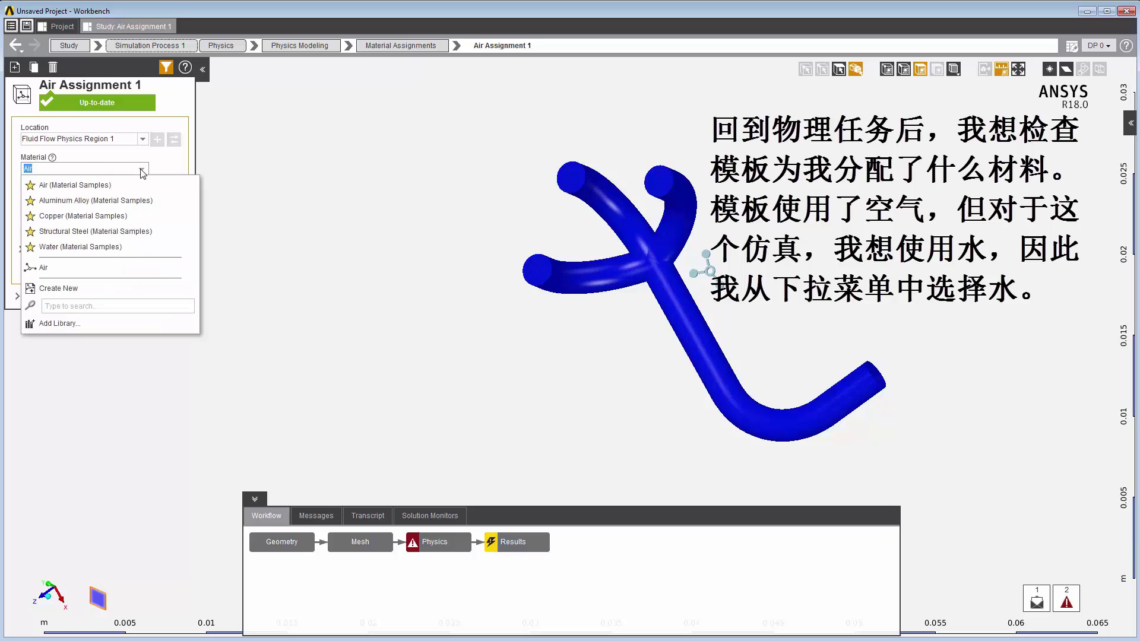
click(80, 247)
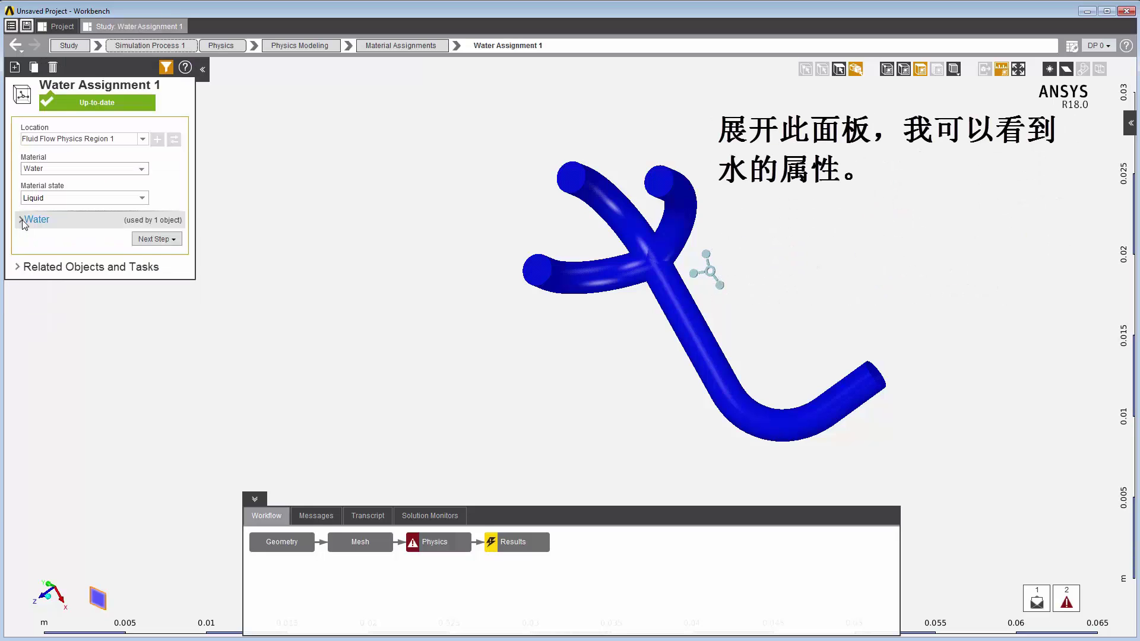
click(21, 221)
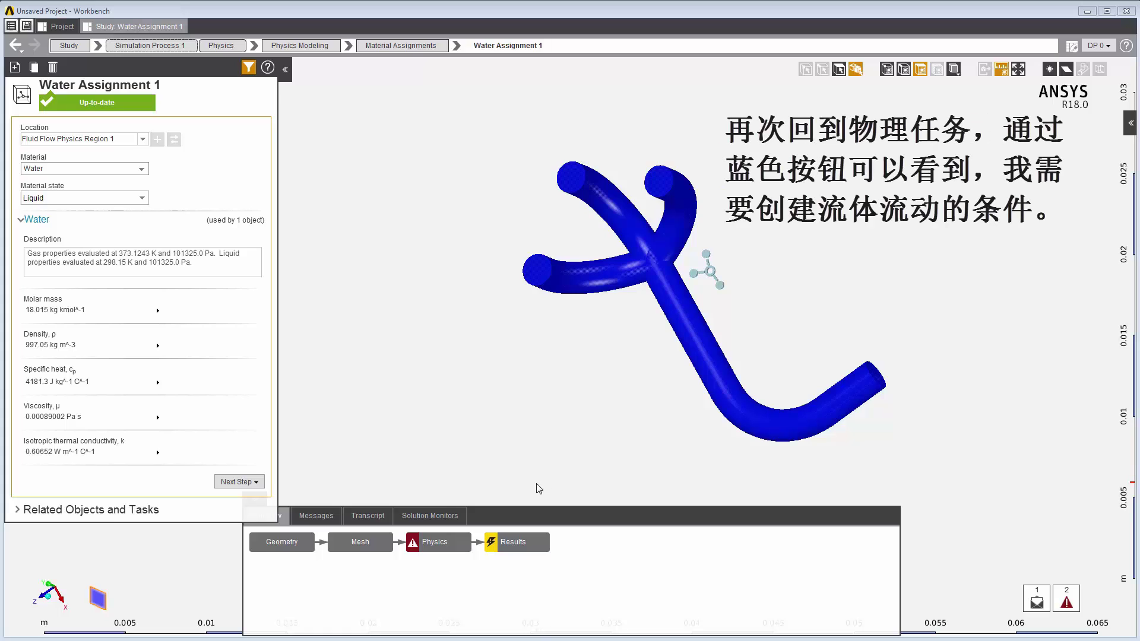
click(435, 545)
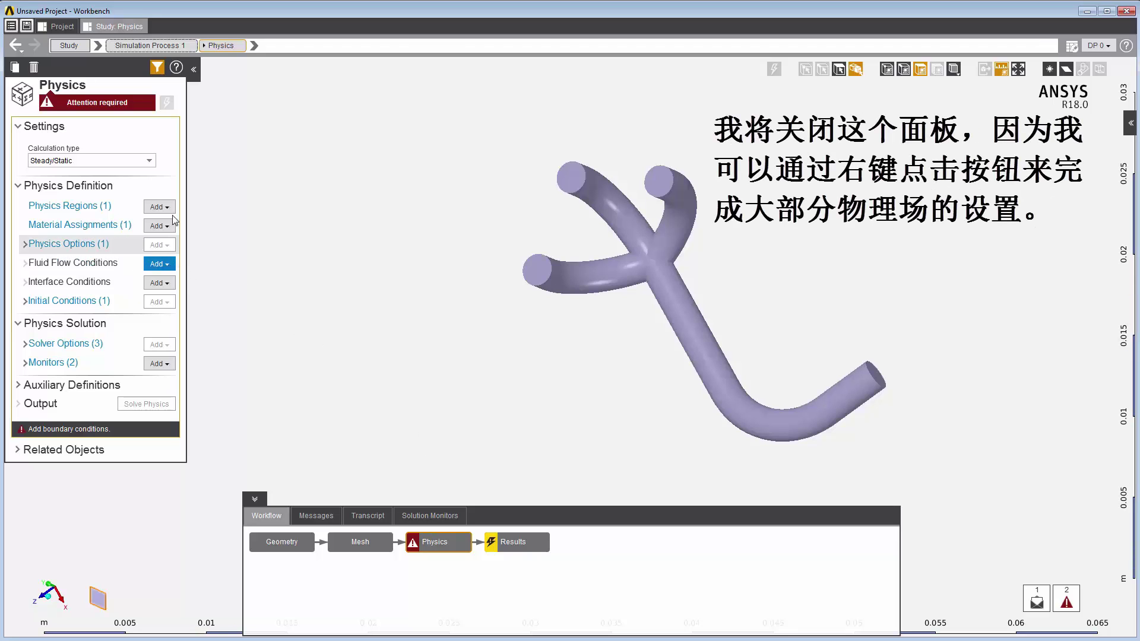
- Make the left pipe end face Inlet 1 with a 5 m/s velocity magnitude
click(194, 68)
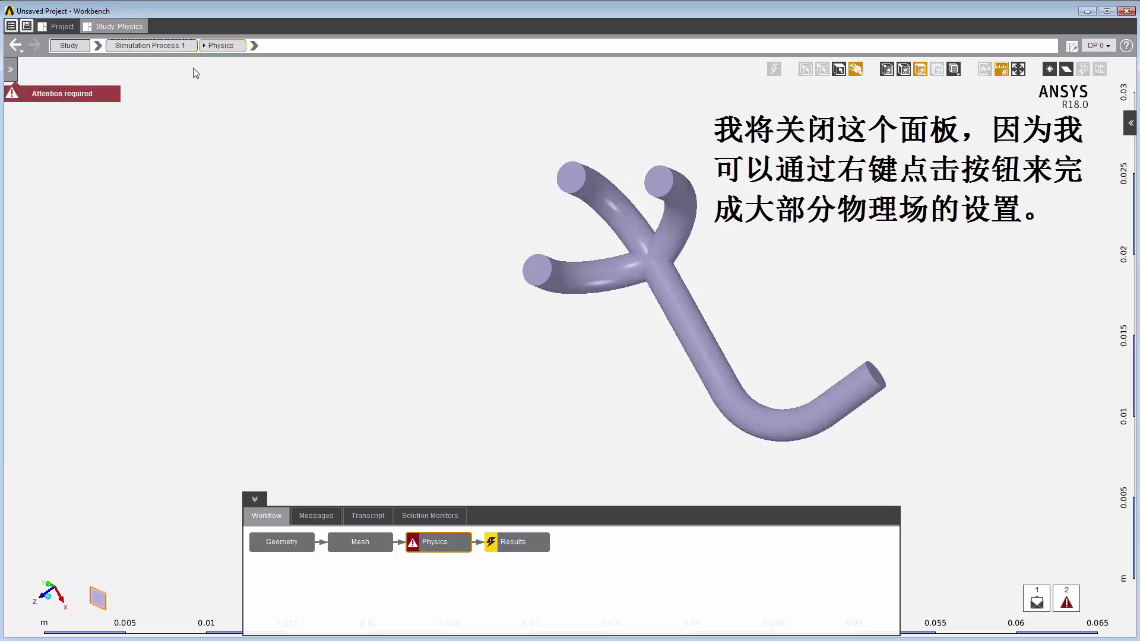
click(839, 69)
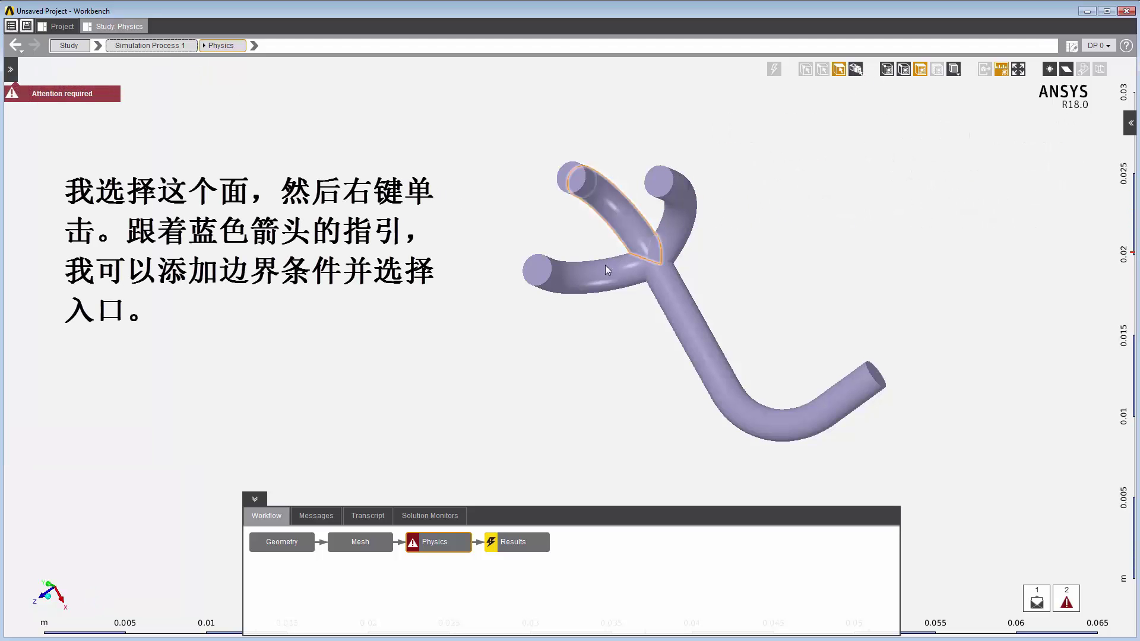
click(538, 273)
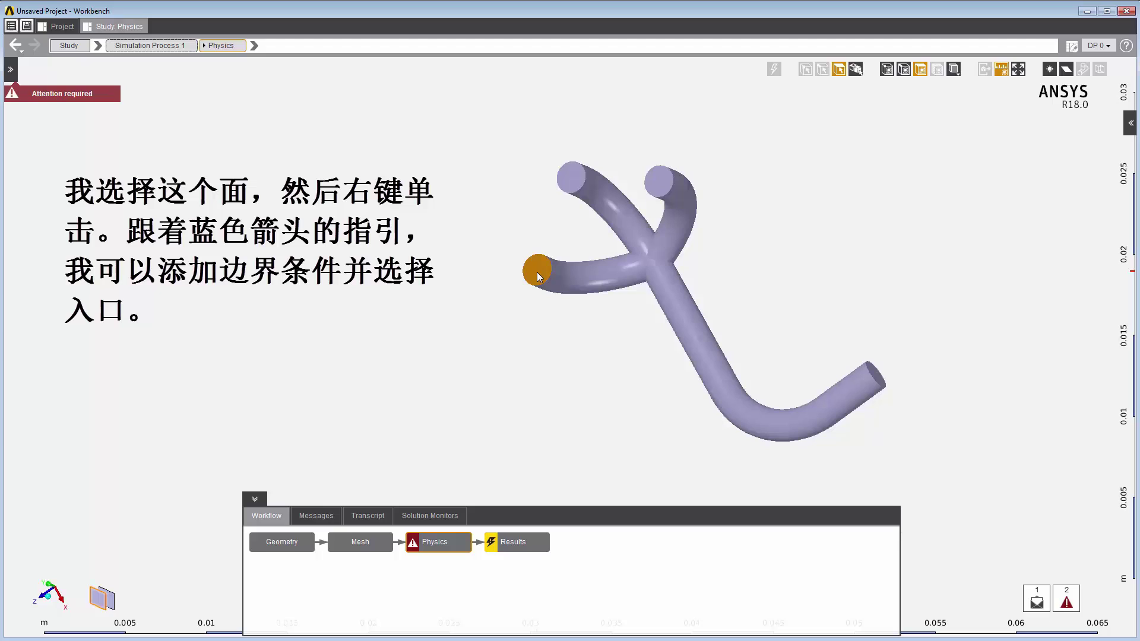
right_click(537, 273)
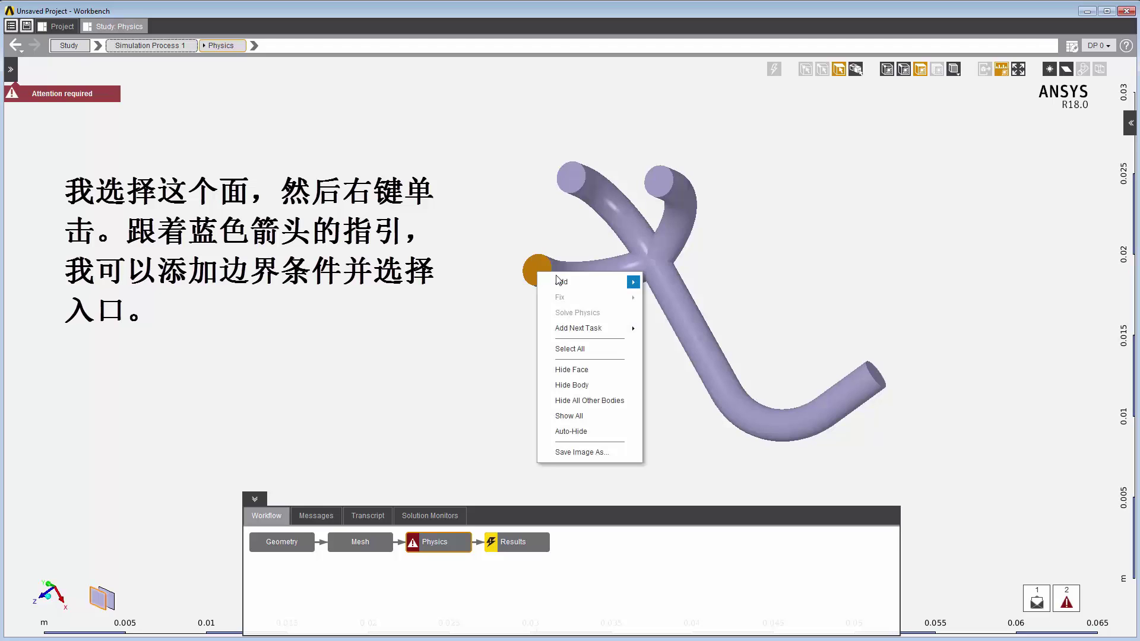
mouse_move(567, 287)
mouse_move(701, 299)
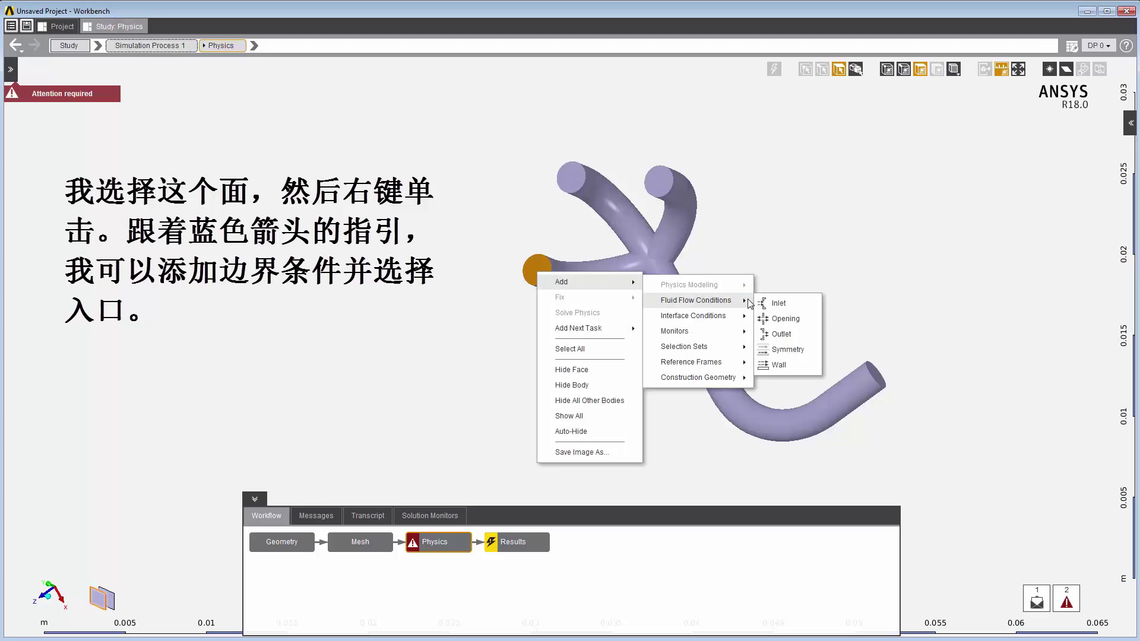
click(779, 304)
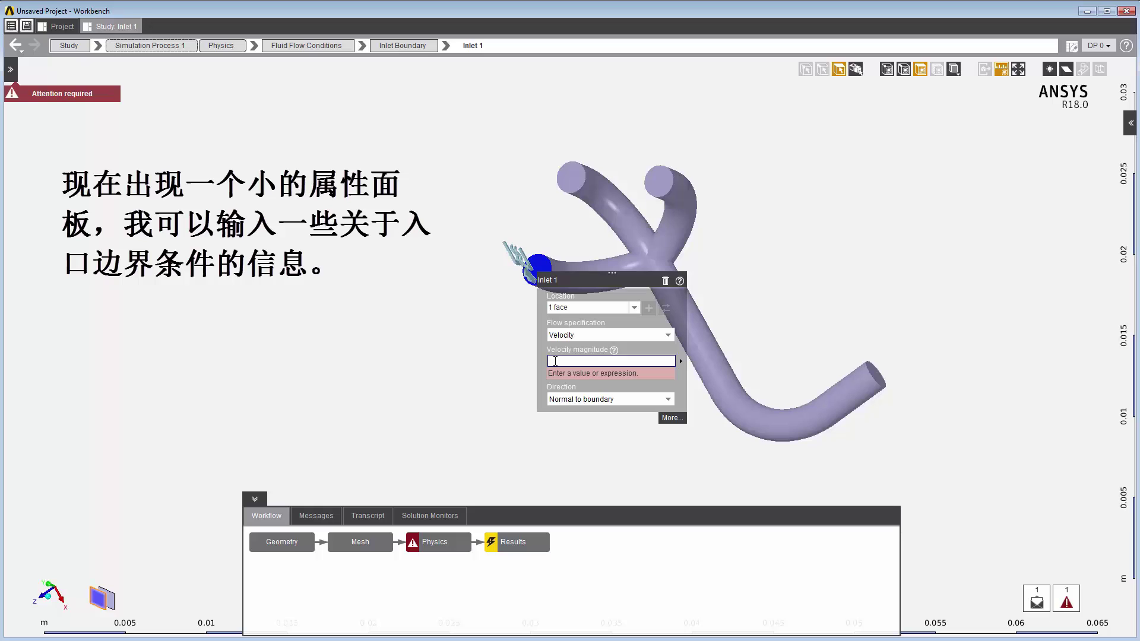
text(5)
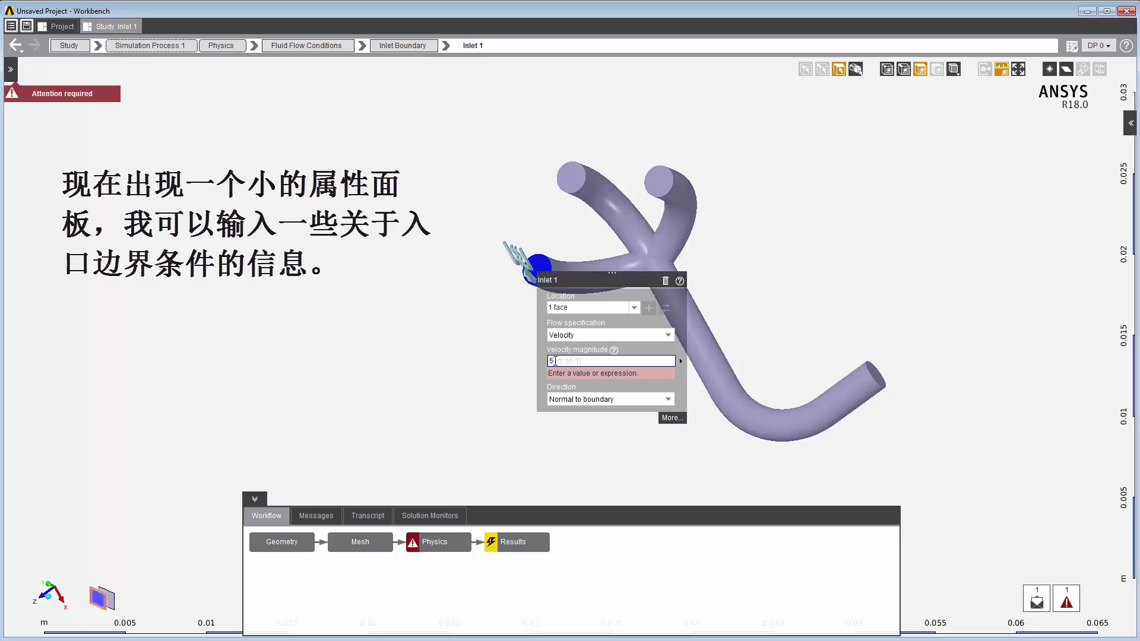
key(Return)
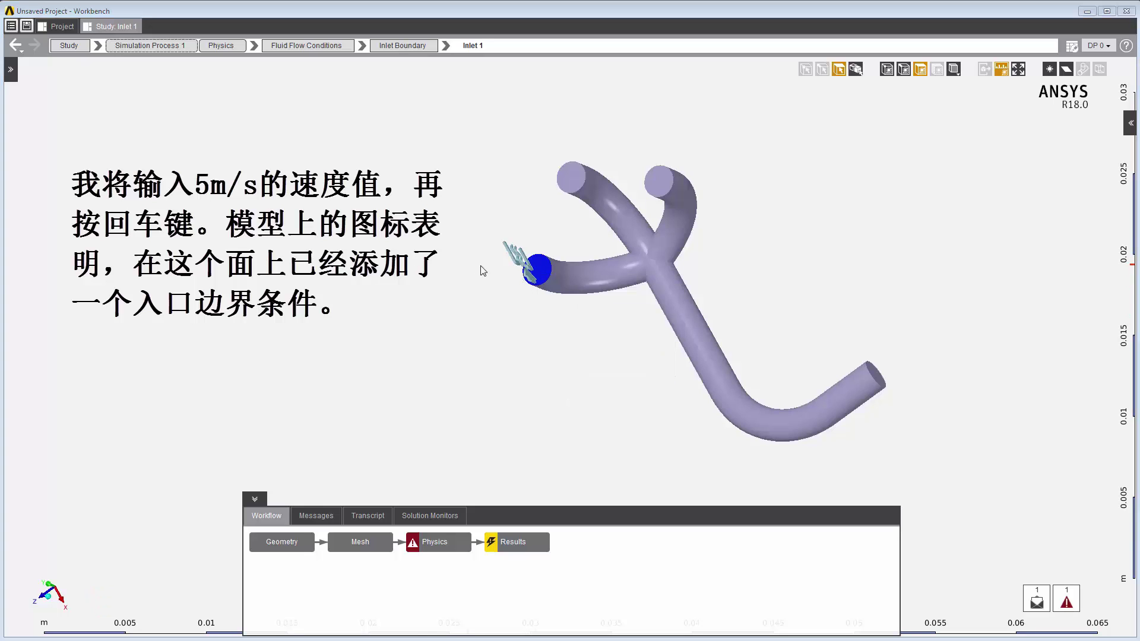
click(521, 262)
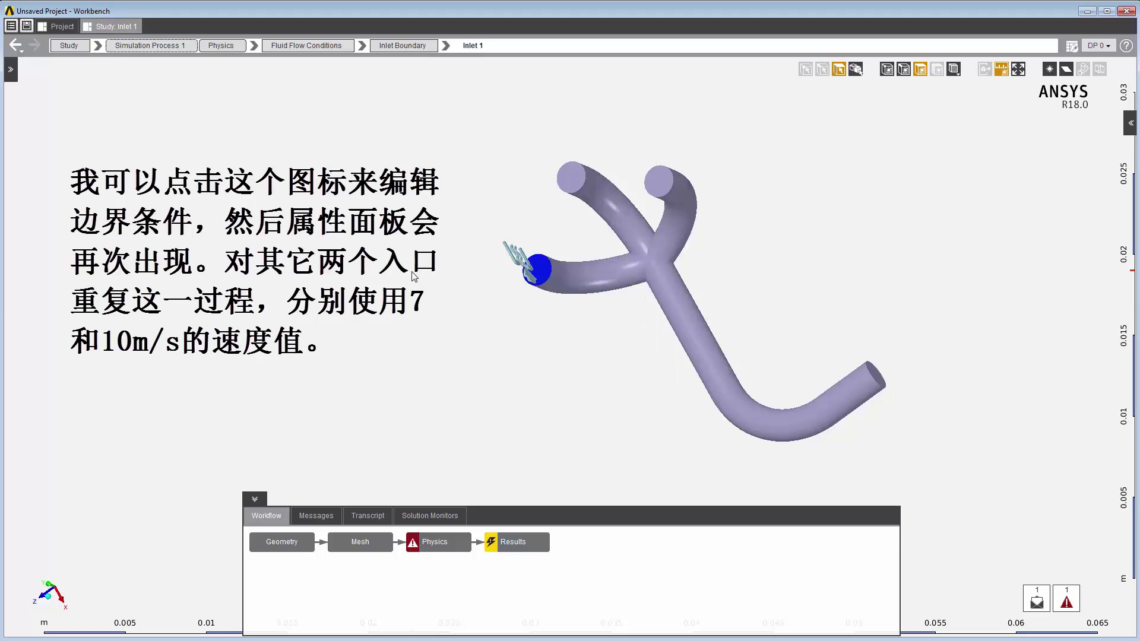
- Make the top branch end Inlet 2 with a velocity of 7 m/s
right_click(571, 176)
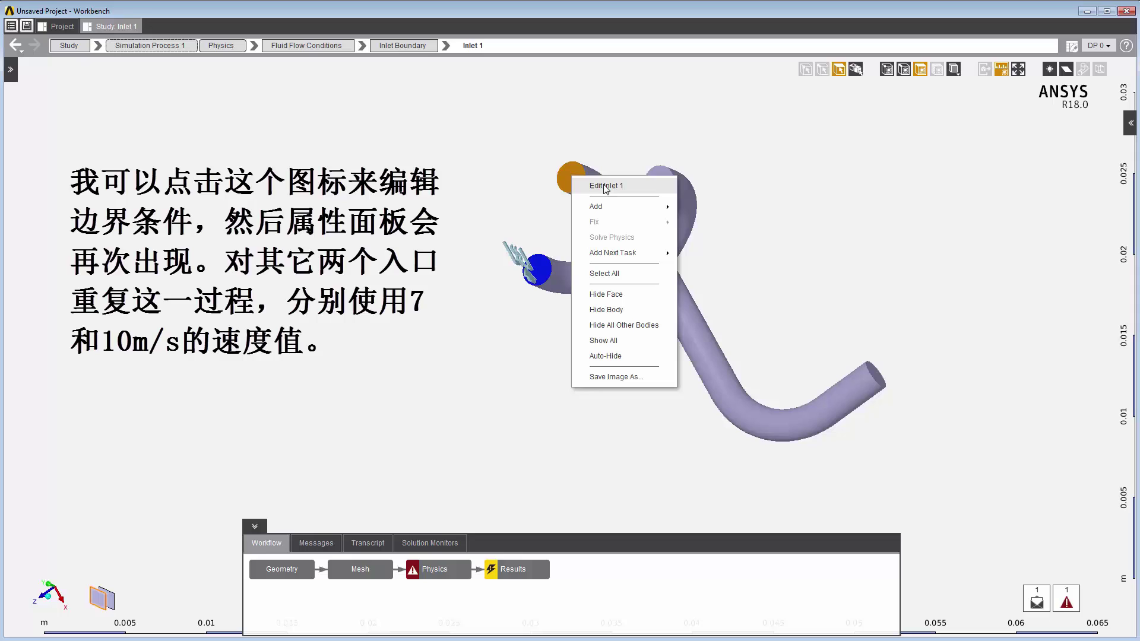
mouse_move(596, 206)
mouse_move(713, 223)
click(817, 230)
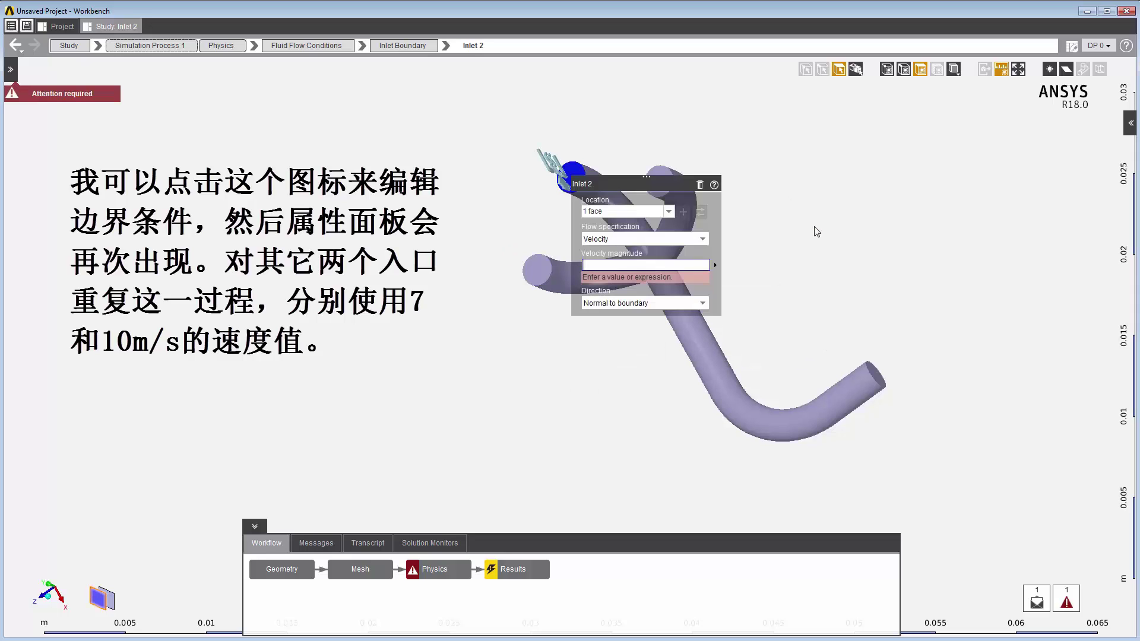
text(7)
key(Return)
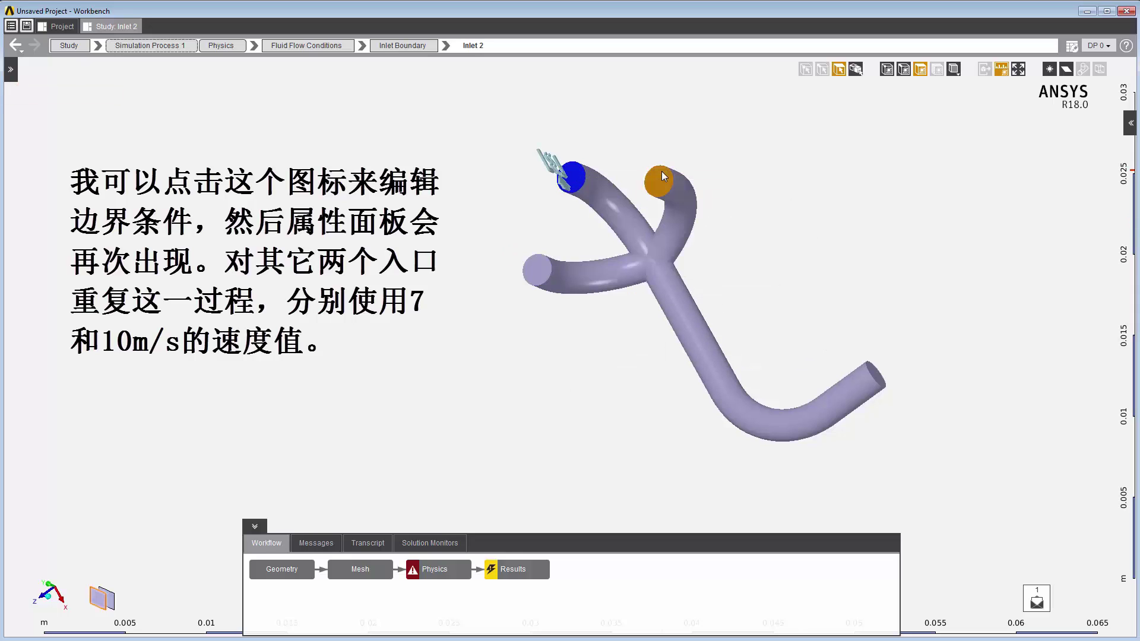
- Set Inlet 3 on the remaining branch end to 10 m/s
right_click(661, 171)
key(Escape)
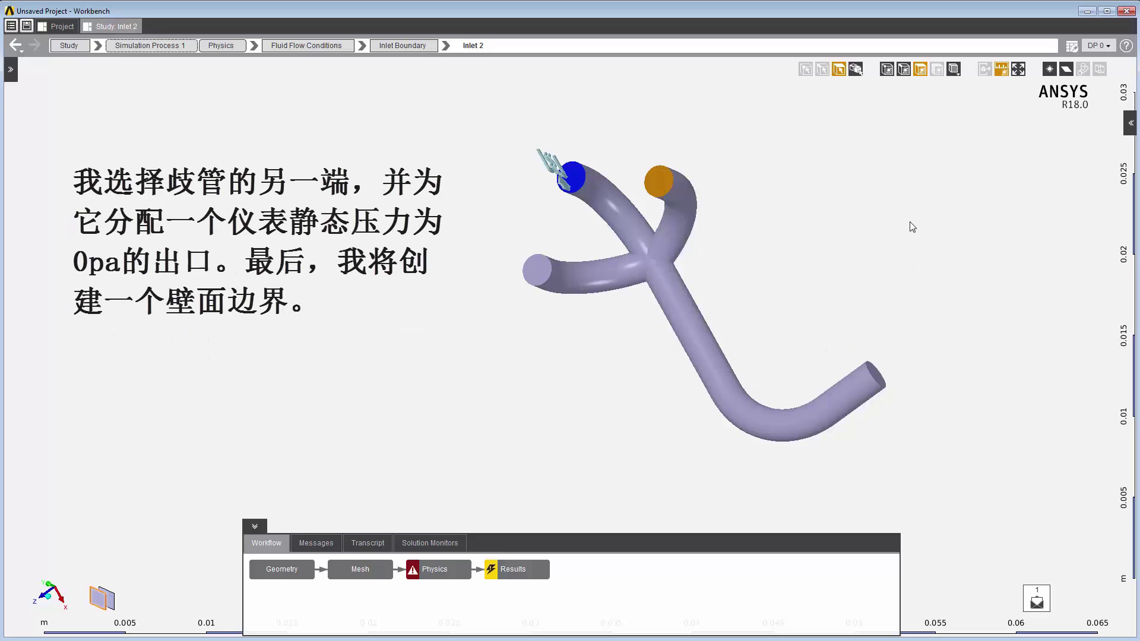
text(10)
key(Return)
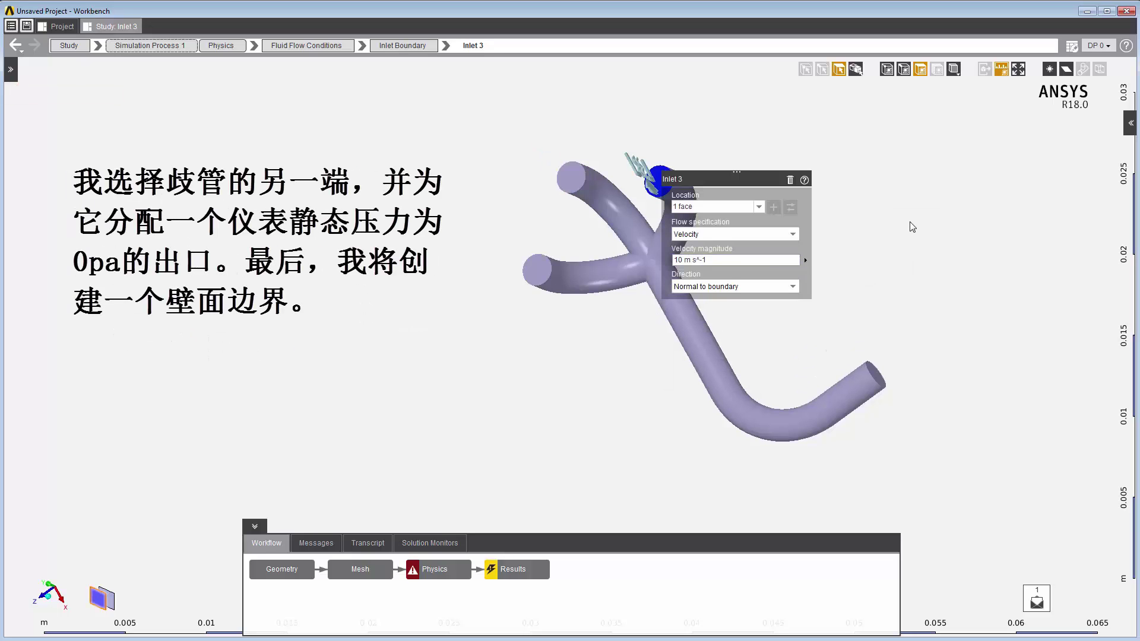
- Make the lower-right pipe end Outlet 1 with 0 Pa gauge static pressure
right_click(878, 376)
mouse_move(923, 417)
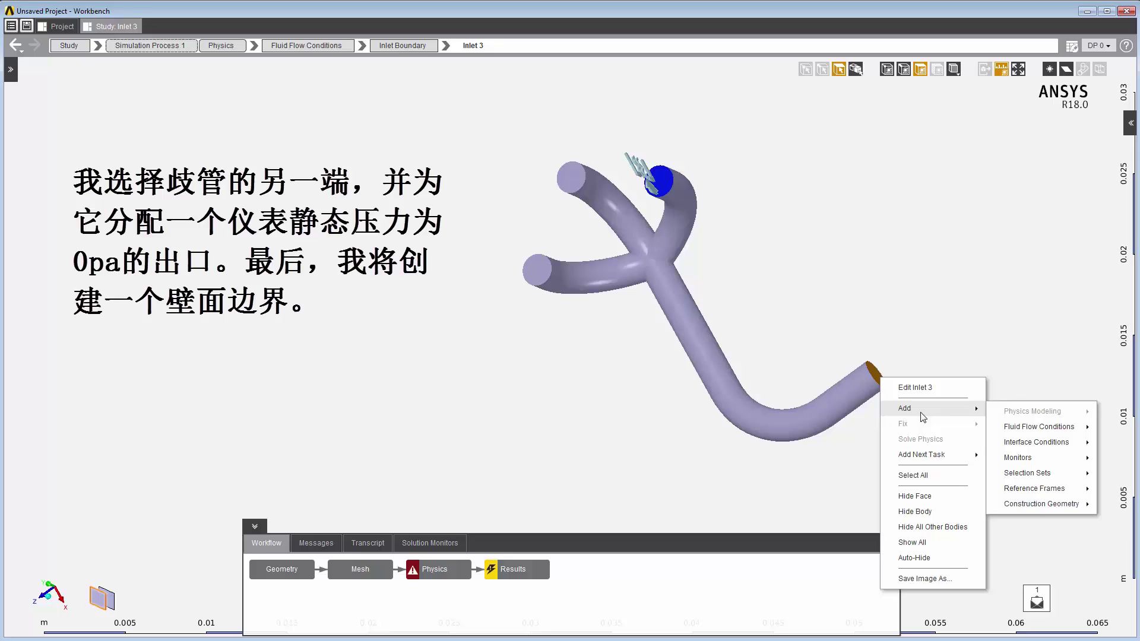
mouse_move(1036, 428)
click(950, 454)
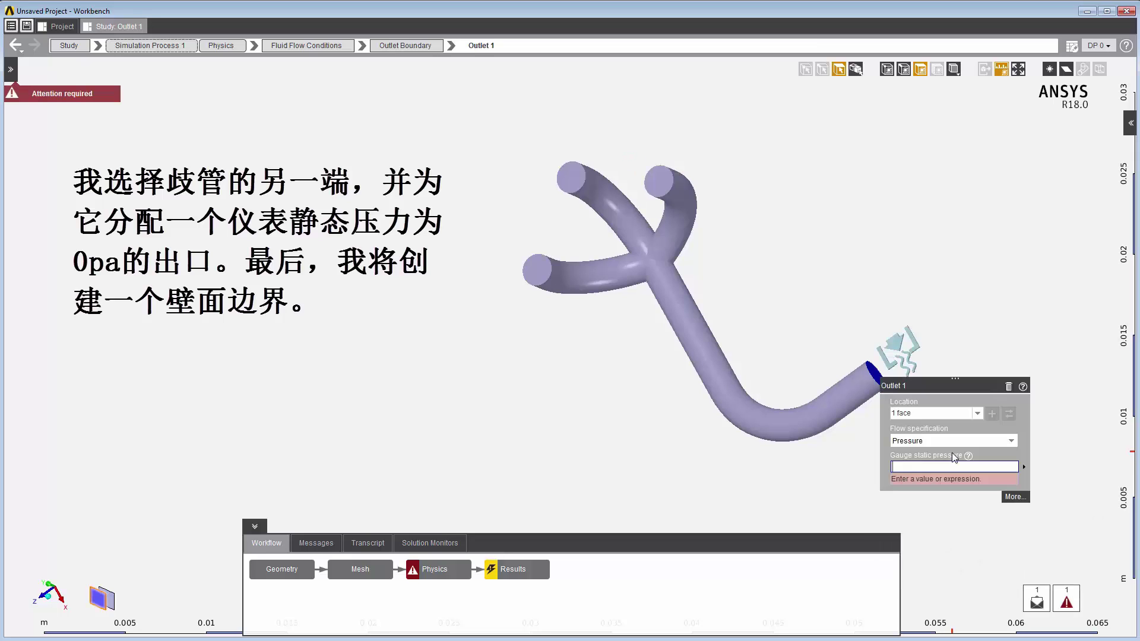
text(0 Pa)
key(Return)
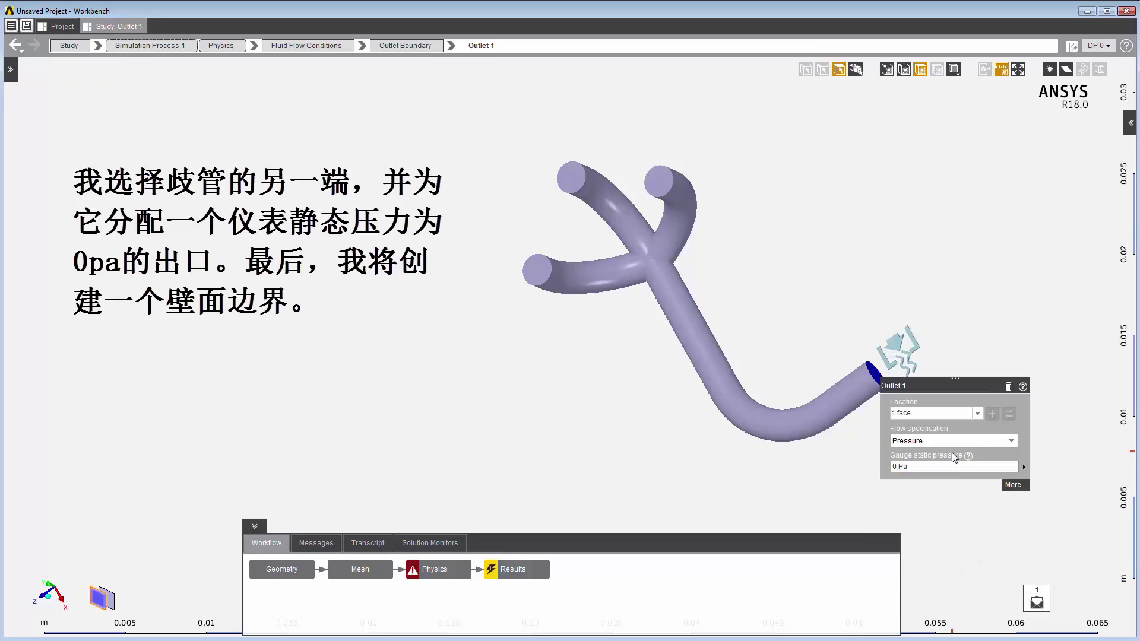
click(352, 212)
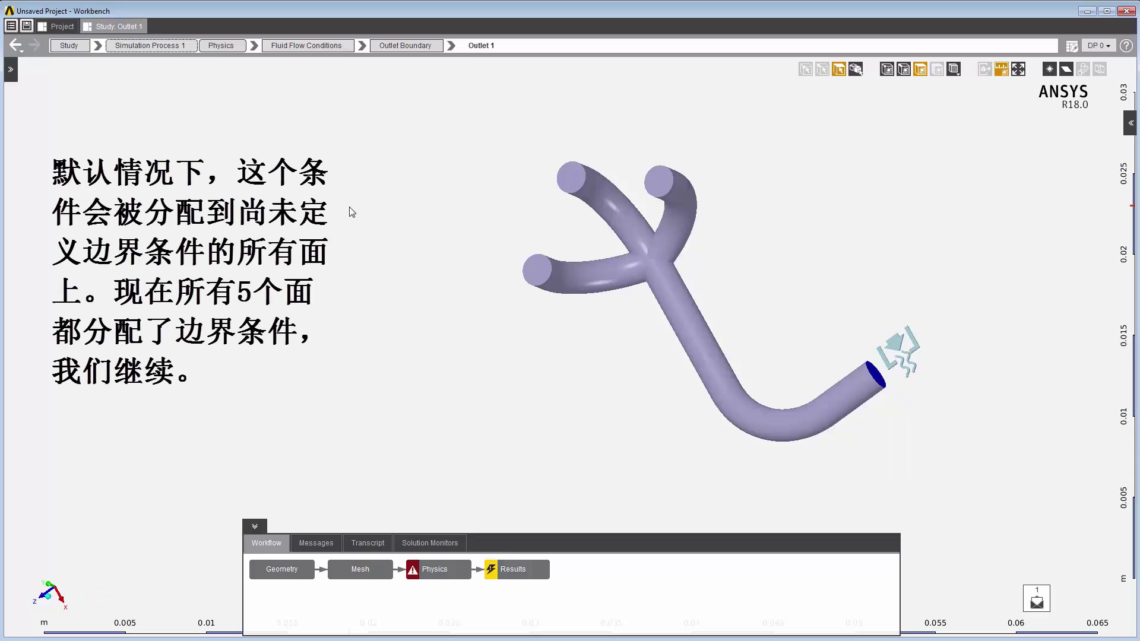
- Add Wall 1, a no-slip stationary wall covering the 9 remaining faces
right_click(352, 211)
mouse_move(392, 238)
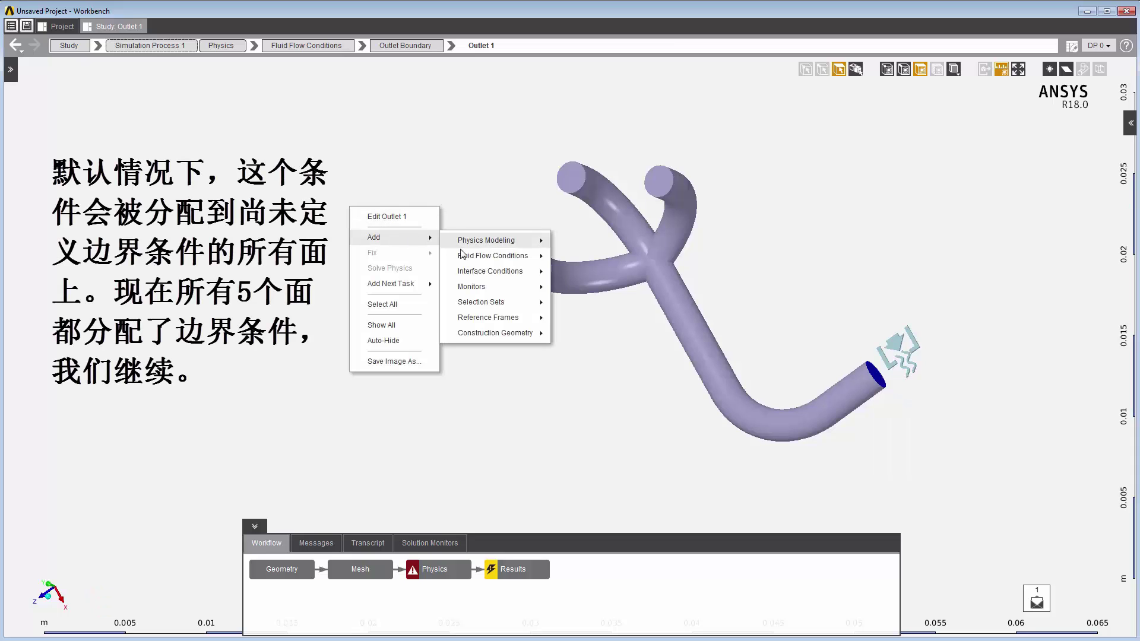
mouse_move(478, 256)
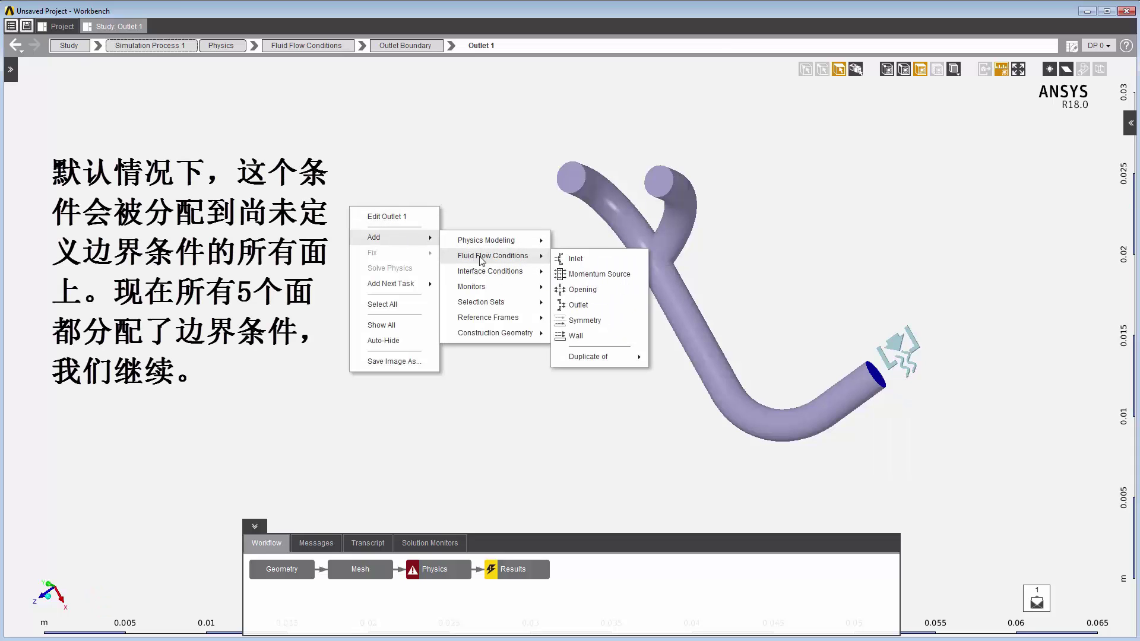
click(581, 335)
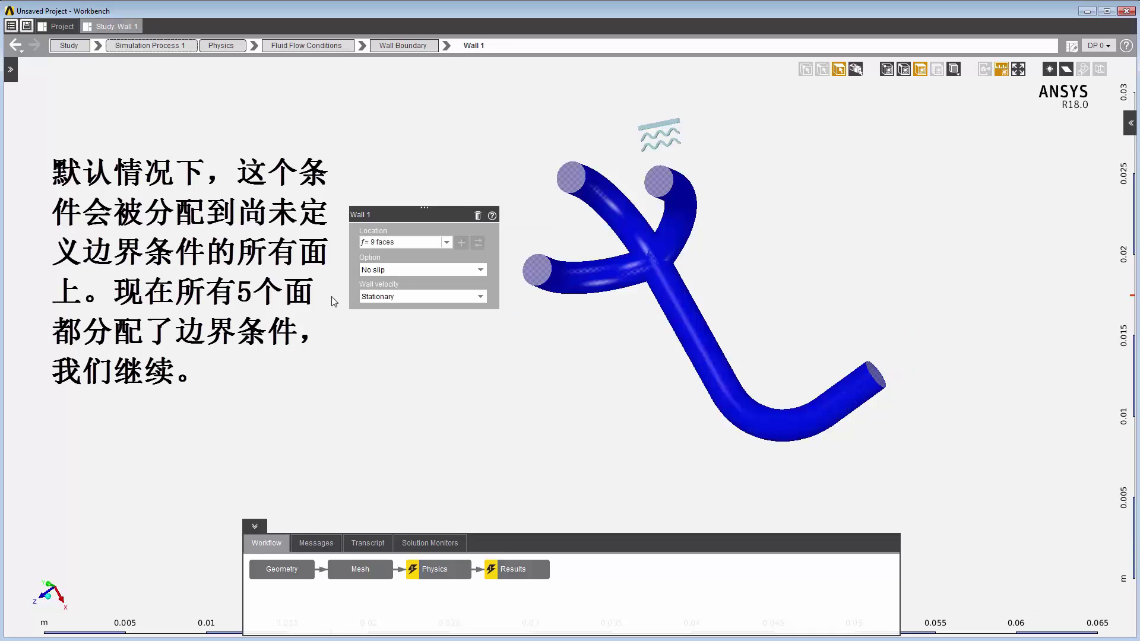
click(403, 371)
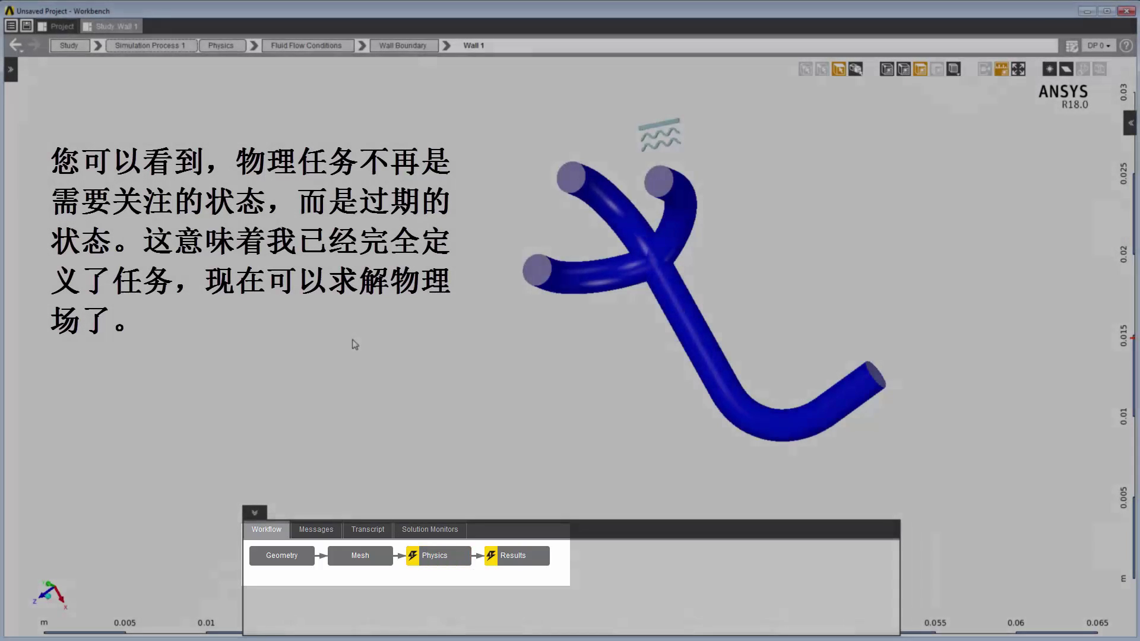
- Solve the flow physics, check residual convergence in Solution Monitors, then open Results
right_click(353, 341)
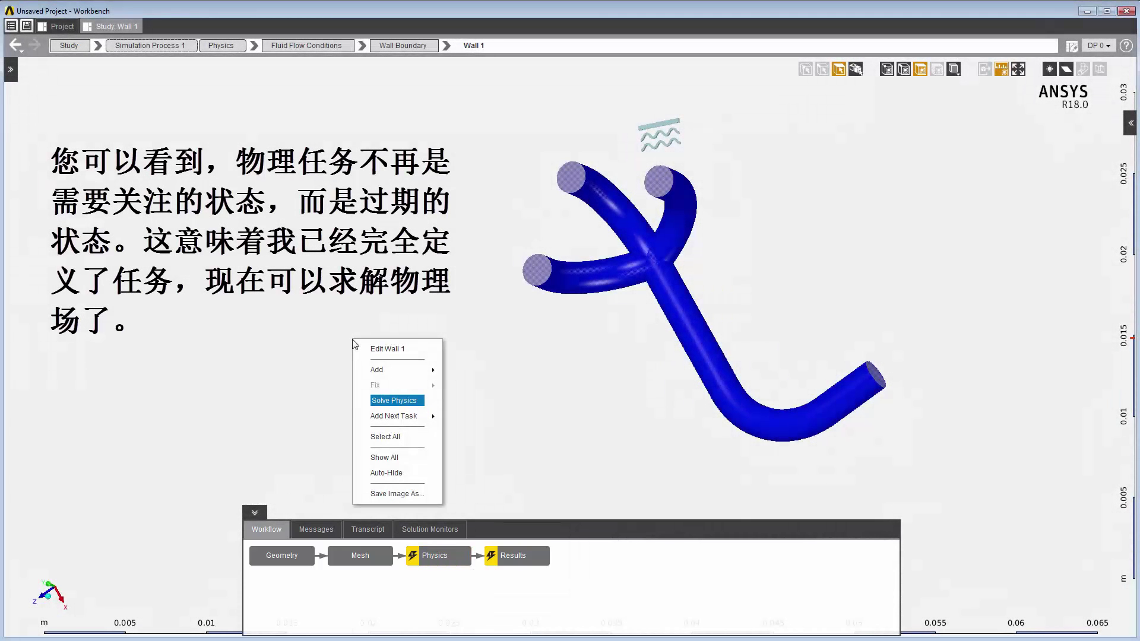
click(392, 402)
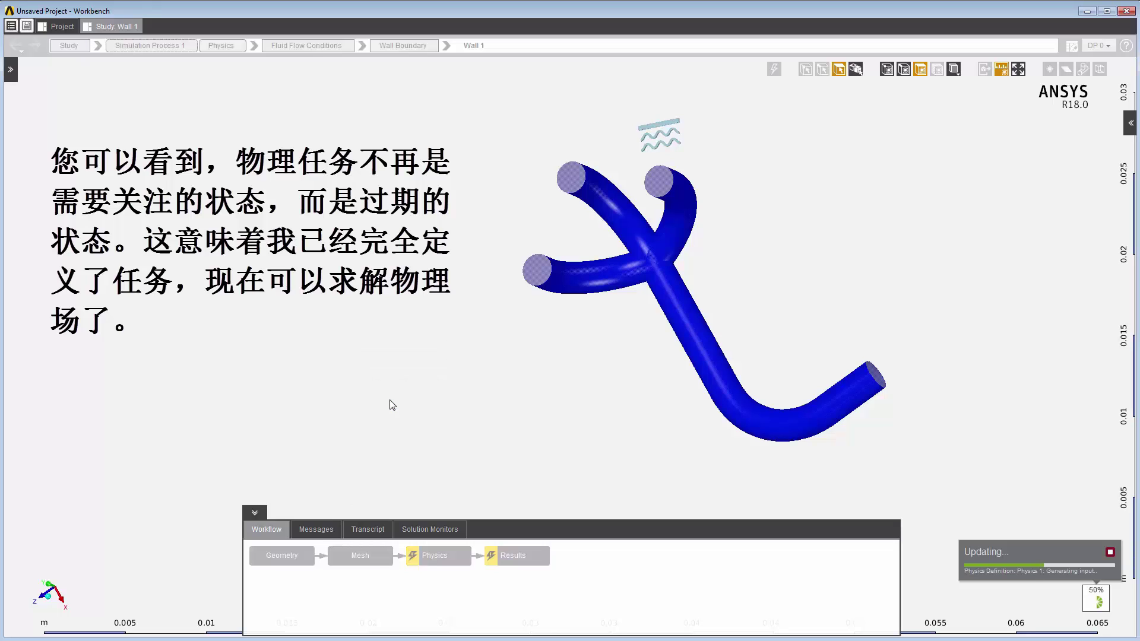
click(429, 528)
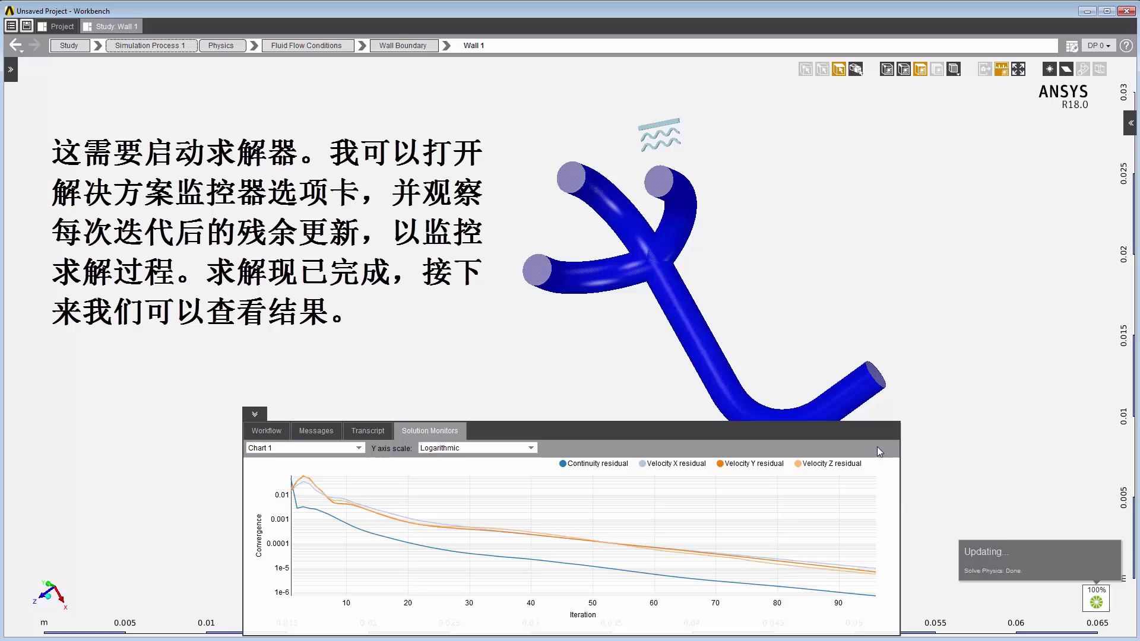
mouse_move(878, 573)
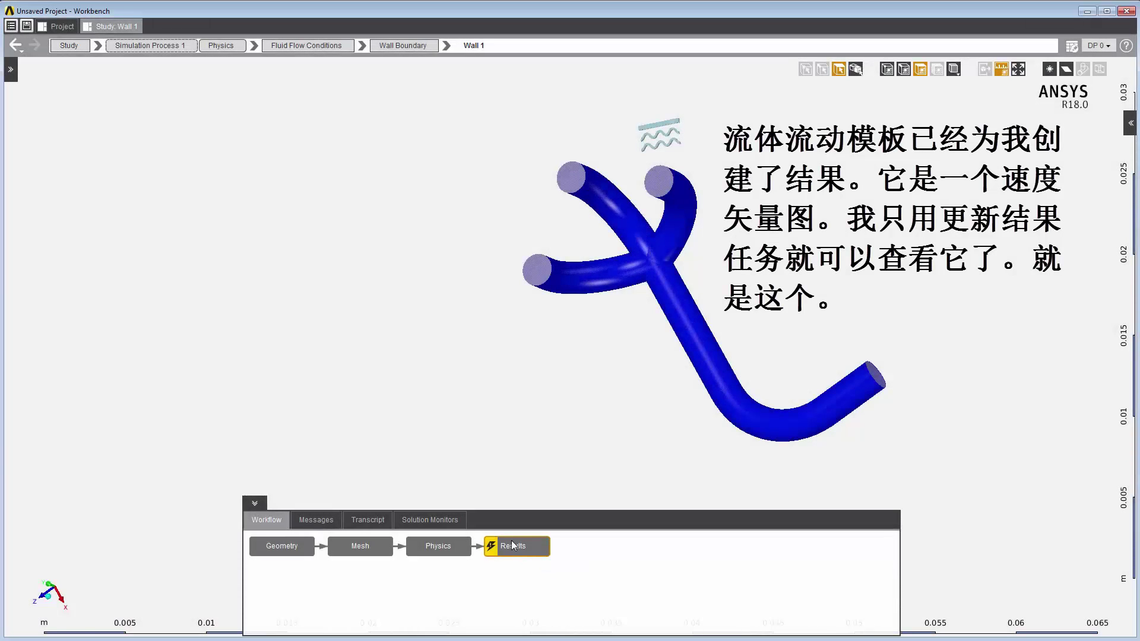
click(511, 543)
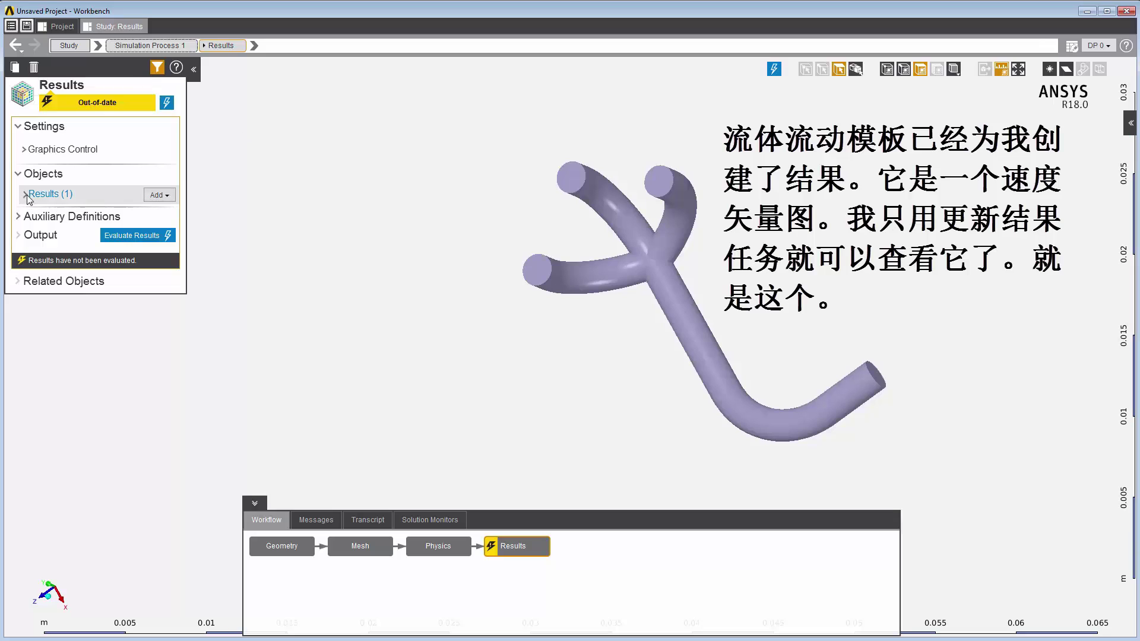
- Evaluate the Velocity 1 vector result
click(25, 195)
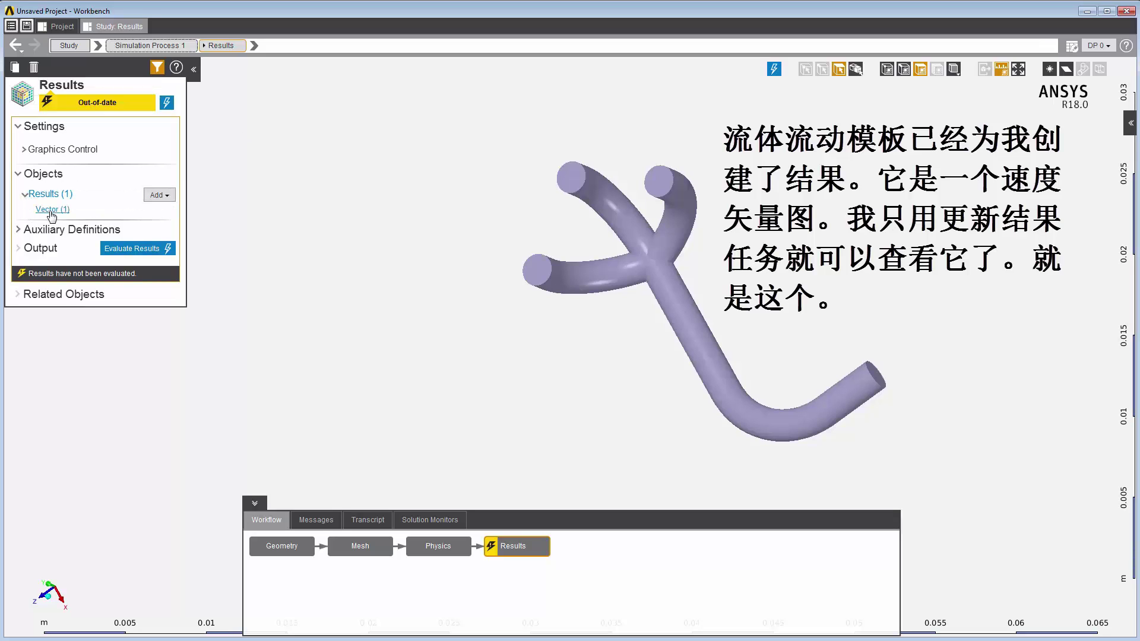
click(51, 211)
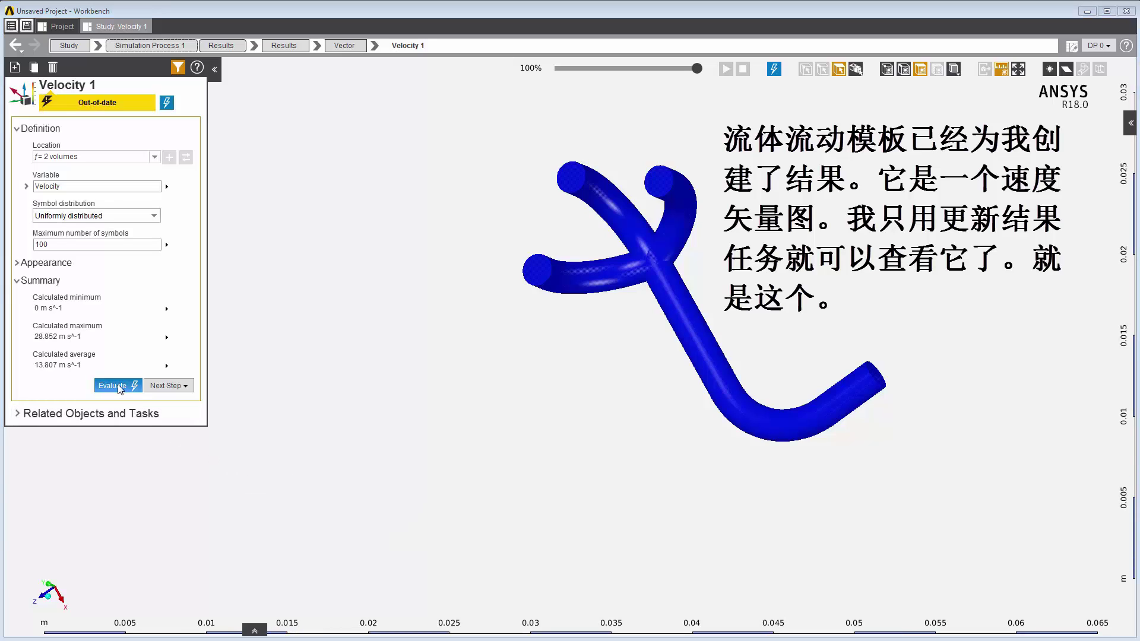
click(118, 386)
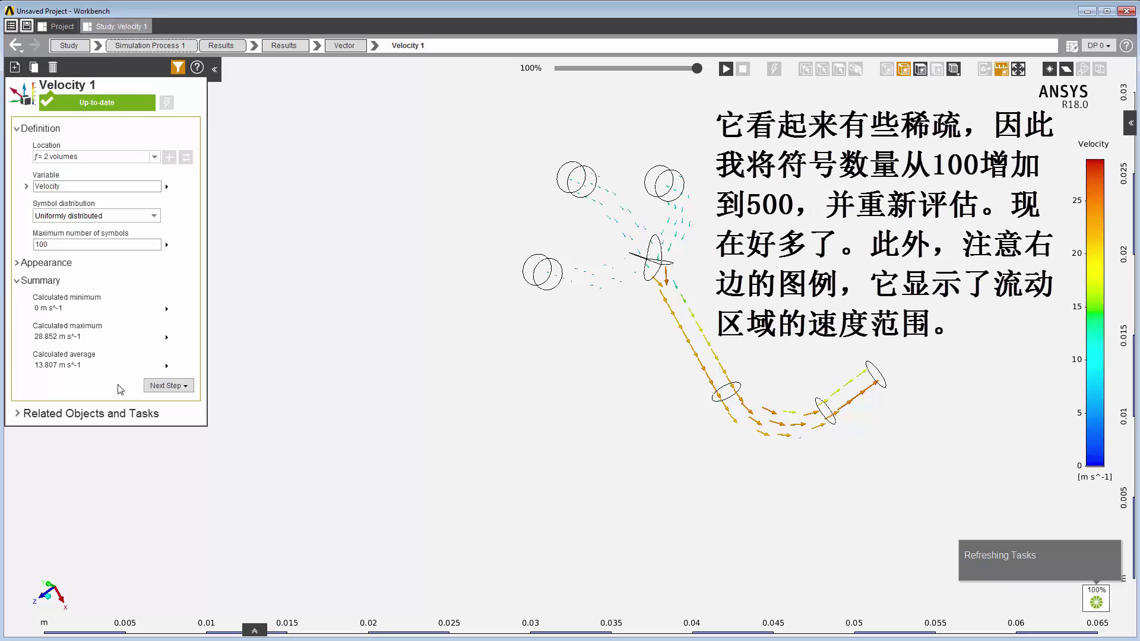
- Raise the maximum number of vector symbols to 500 and re-evaluate the plot
double_click(63, 245)
text(50)
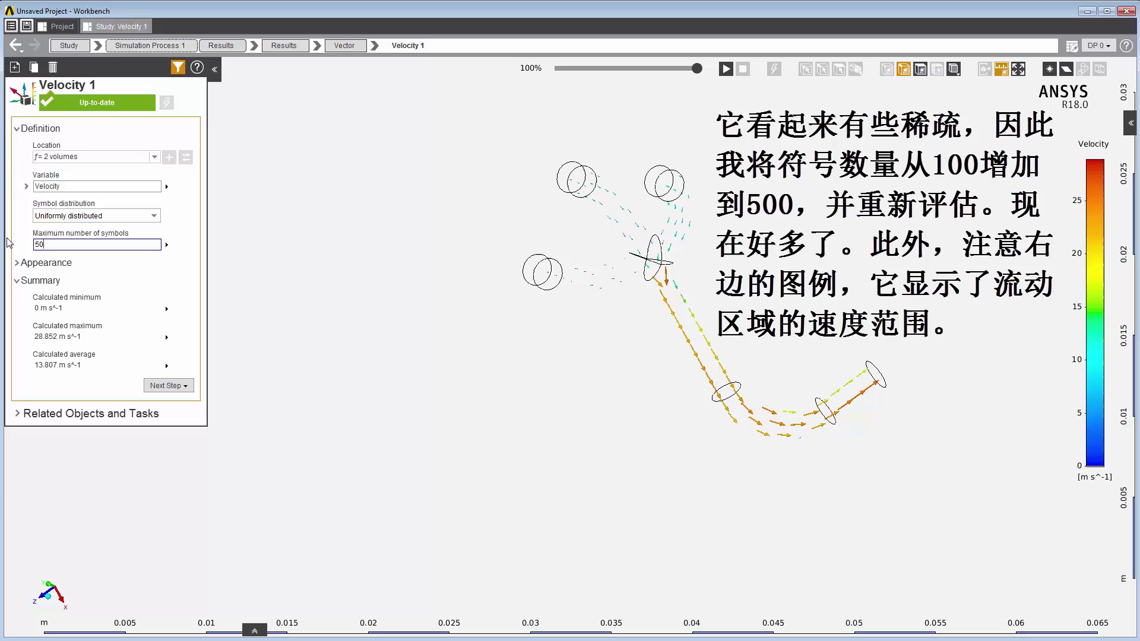
key(Return)
click(117, 386)
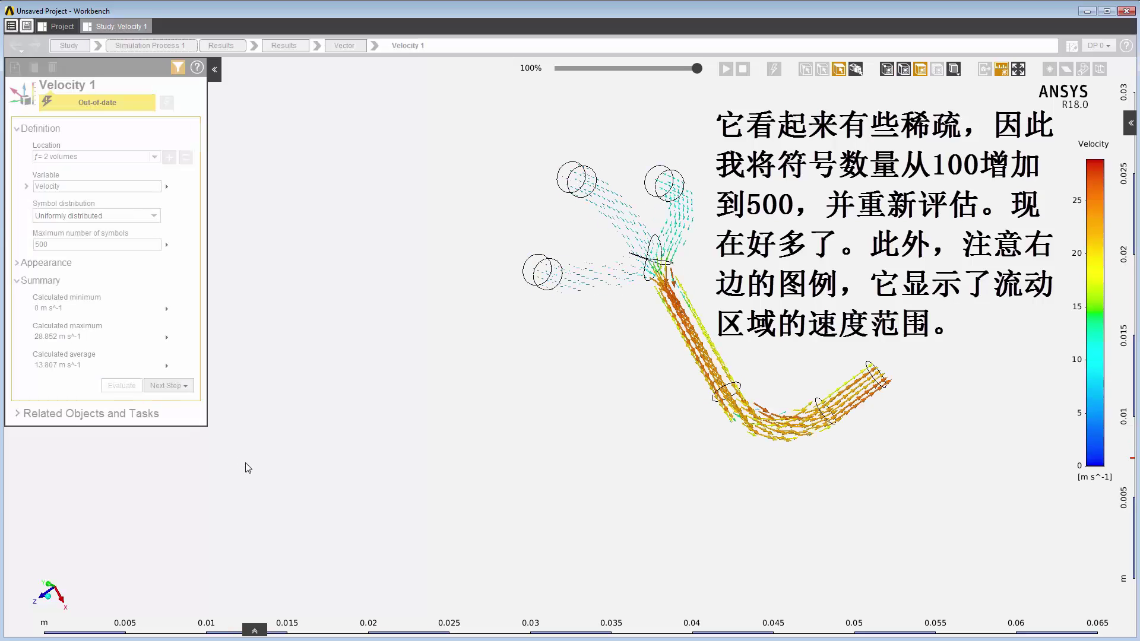